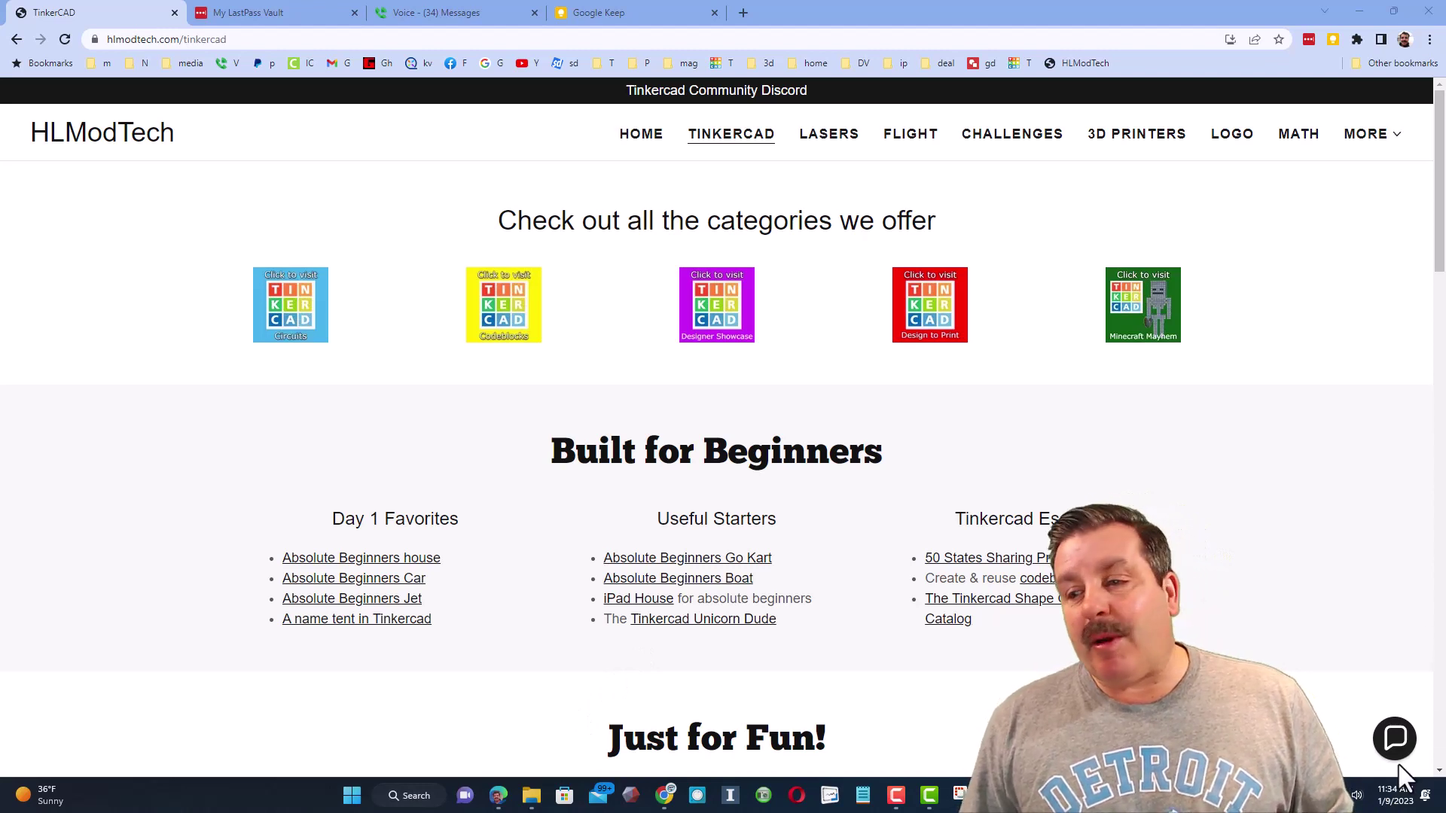
Open the Contact Us chat from the bubble on HLModTech's Tinkercad page.
click(1394, 738)
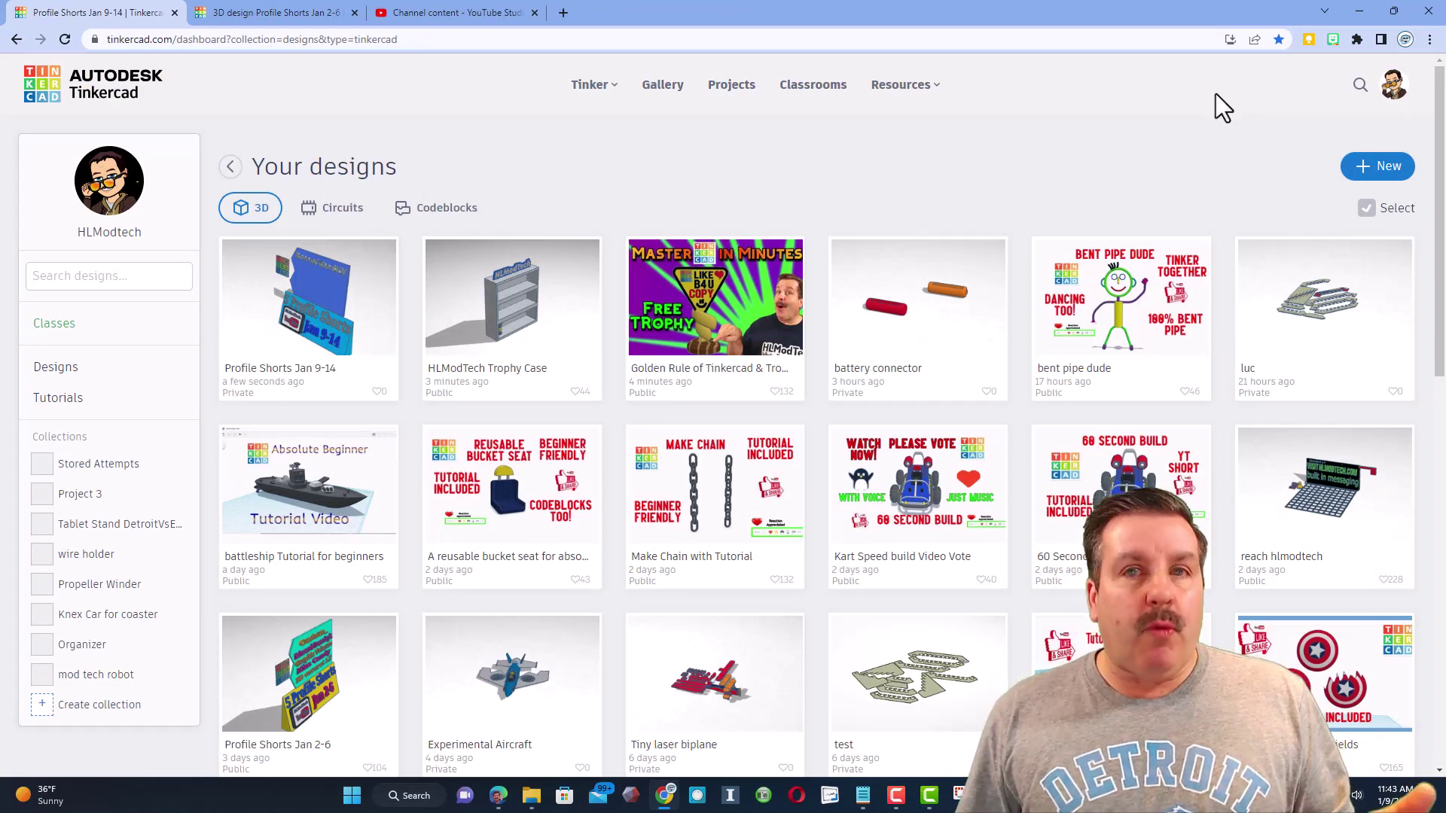
View the Profile Shorts Jan 9-14 design details, then close them.
mouse_move(512, 305)
click(337, 330)
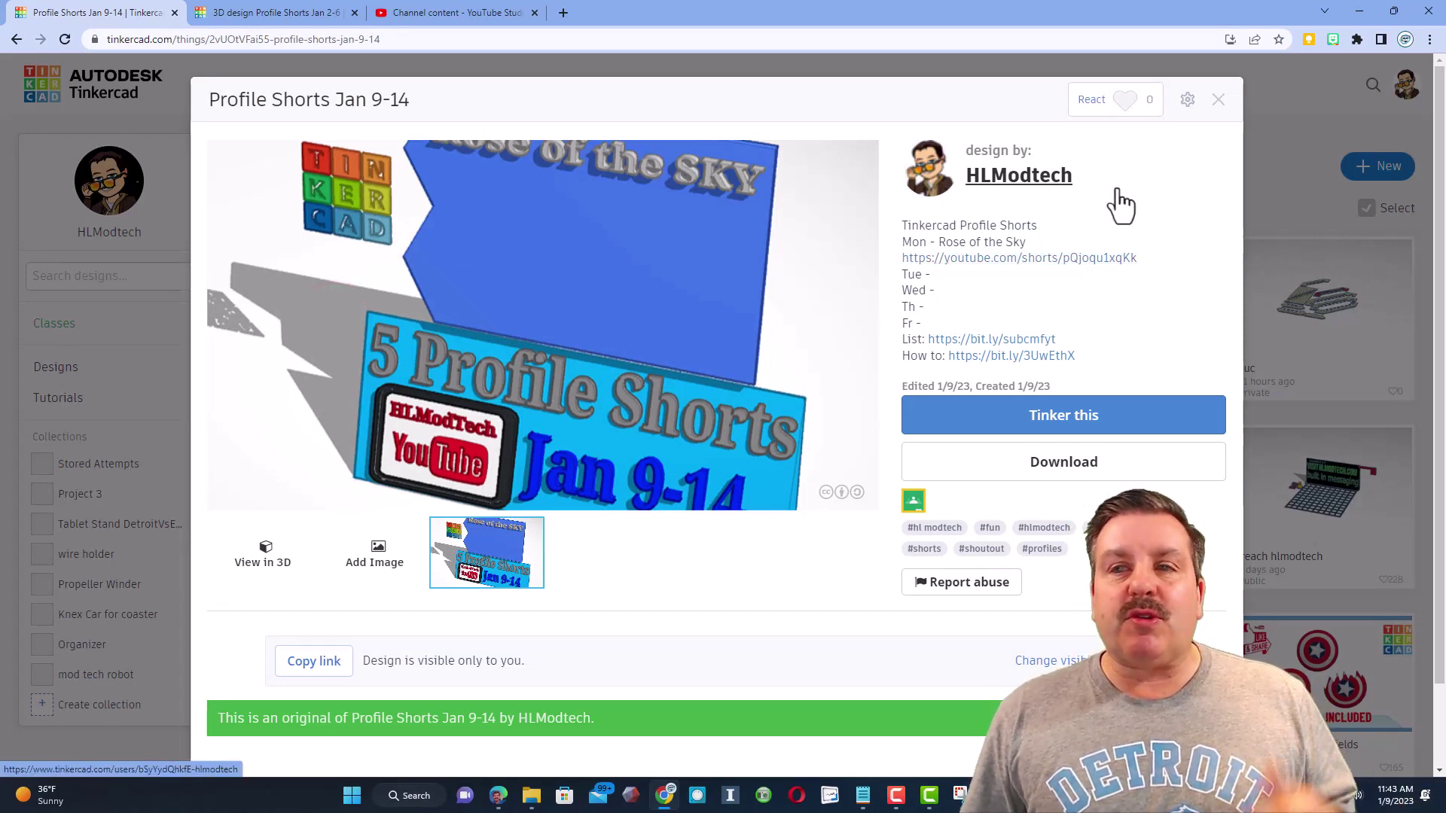
click(1217, 99)
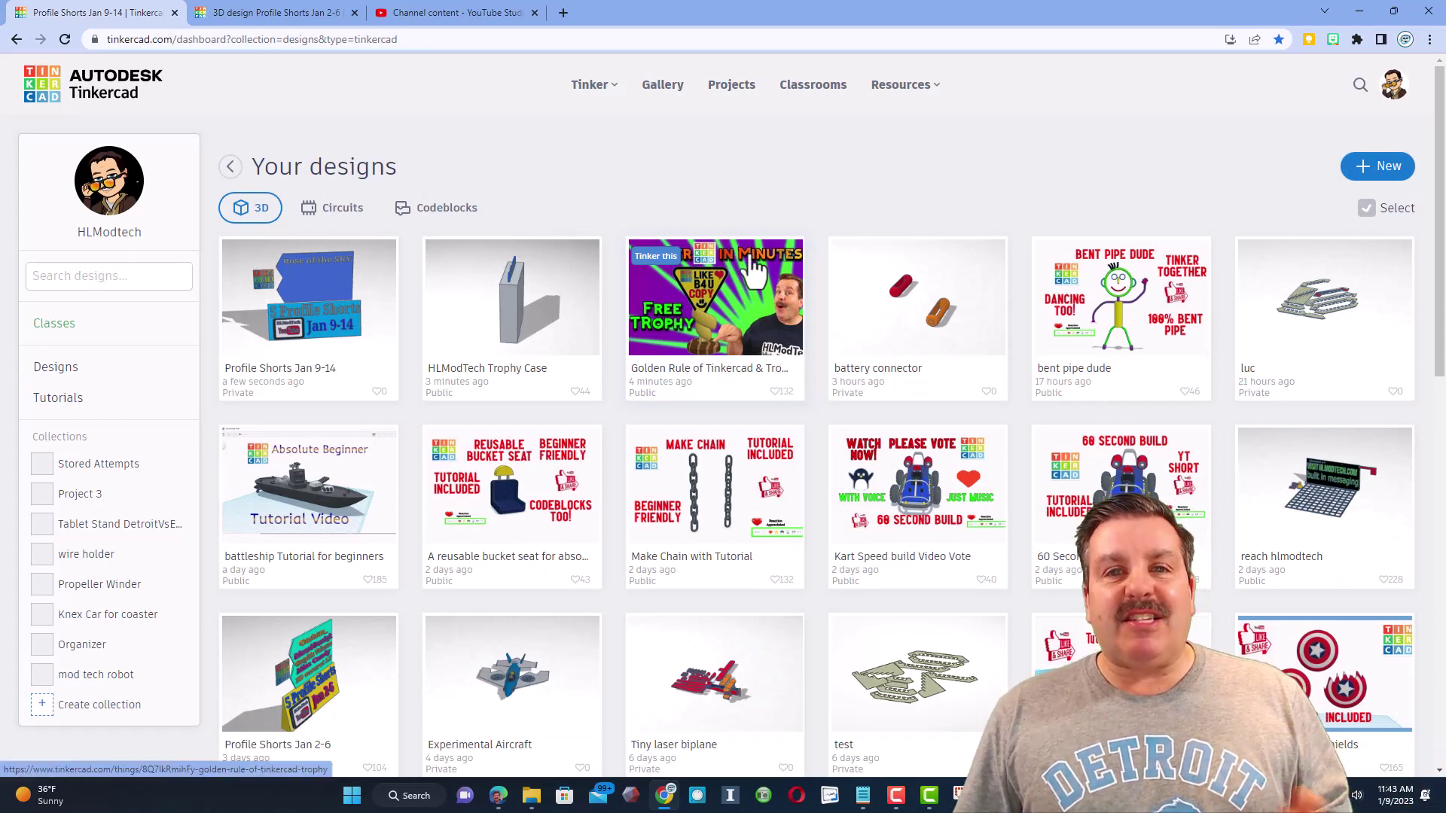
Open the Gallery in a new tab, sorted by Recent with small tiles.
right_click(669, 96)
click(687, 104)
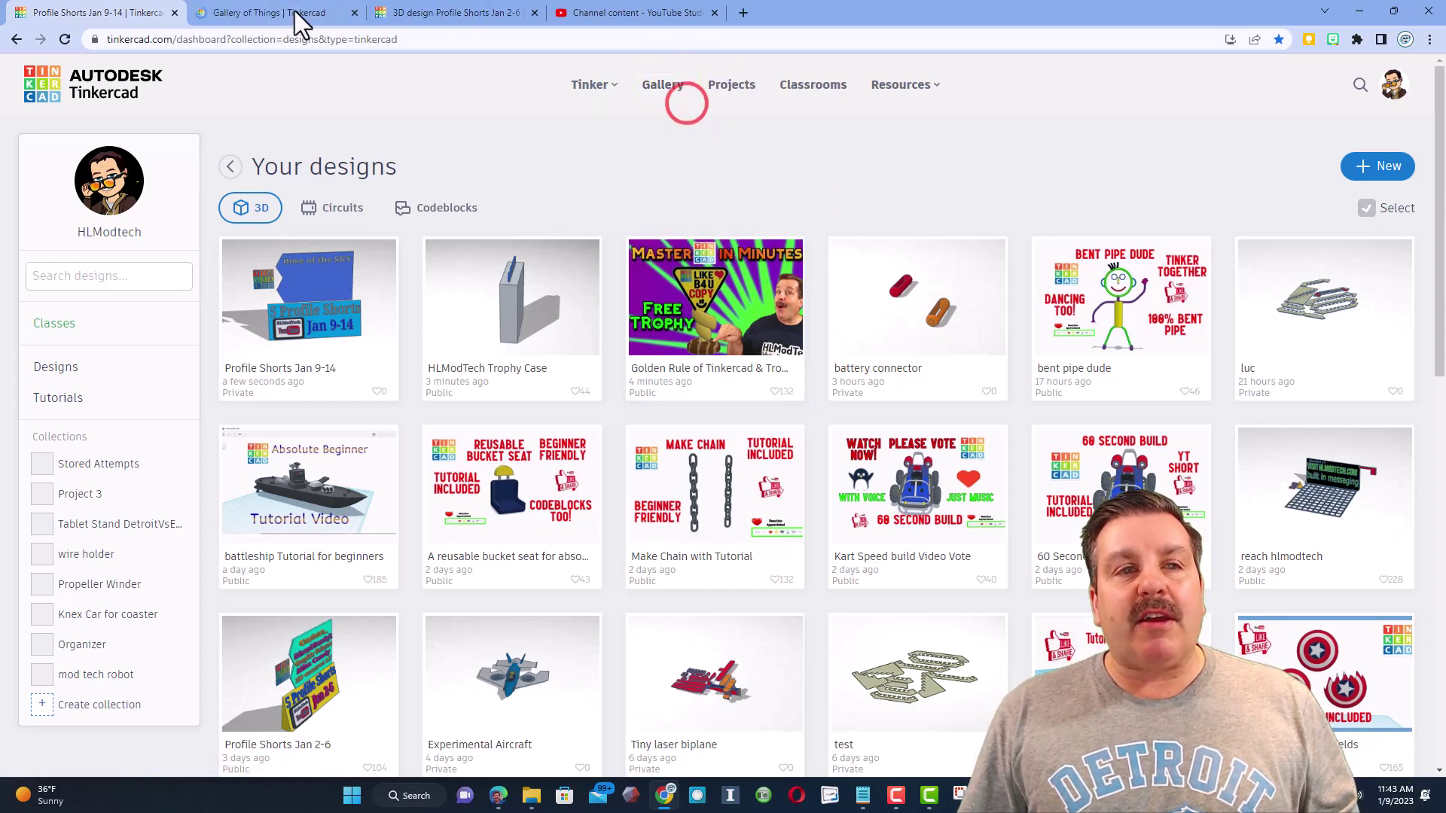
click(296, 11)
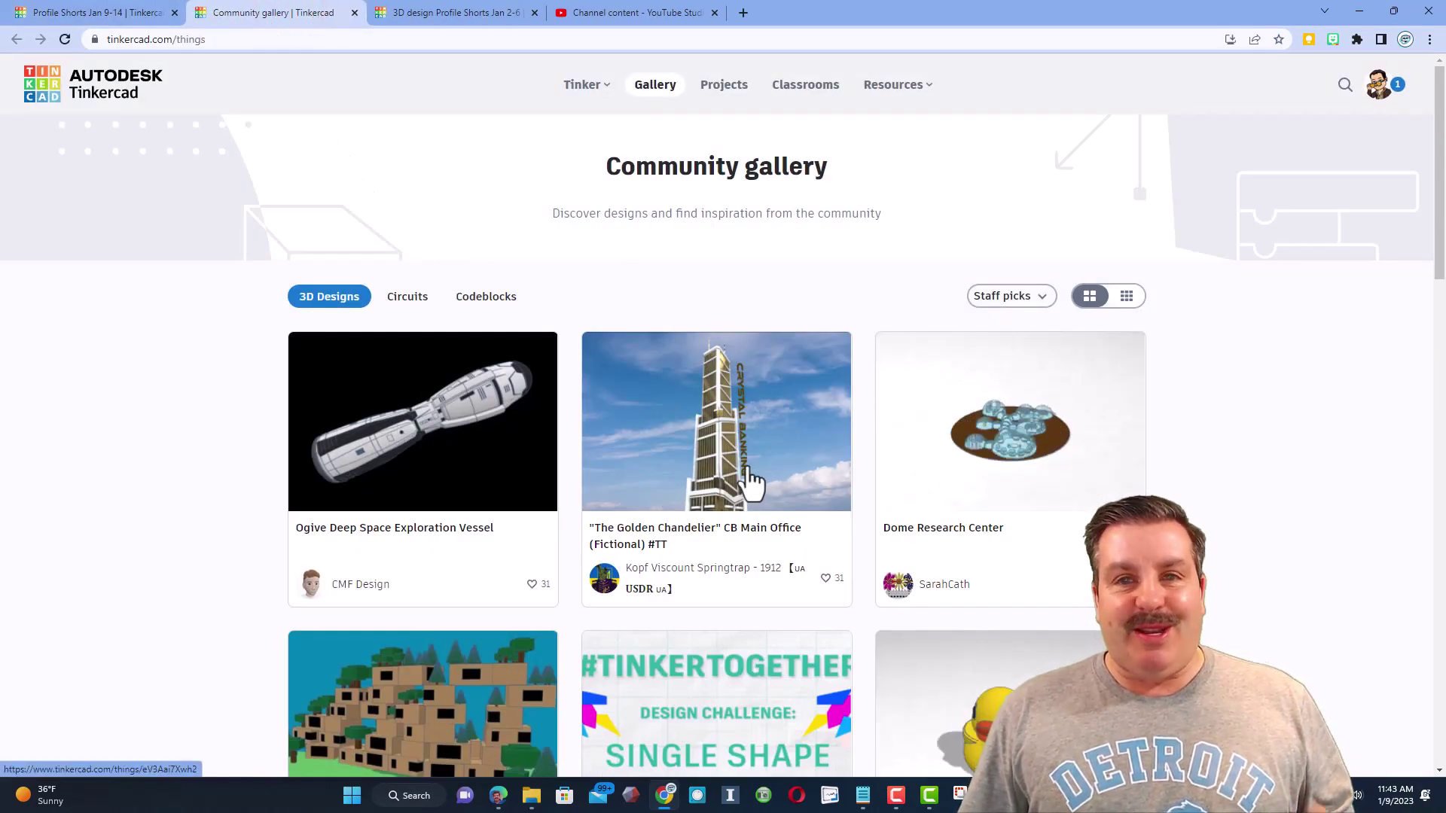
scroll(971, 443, down, 1)
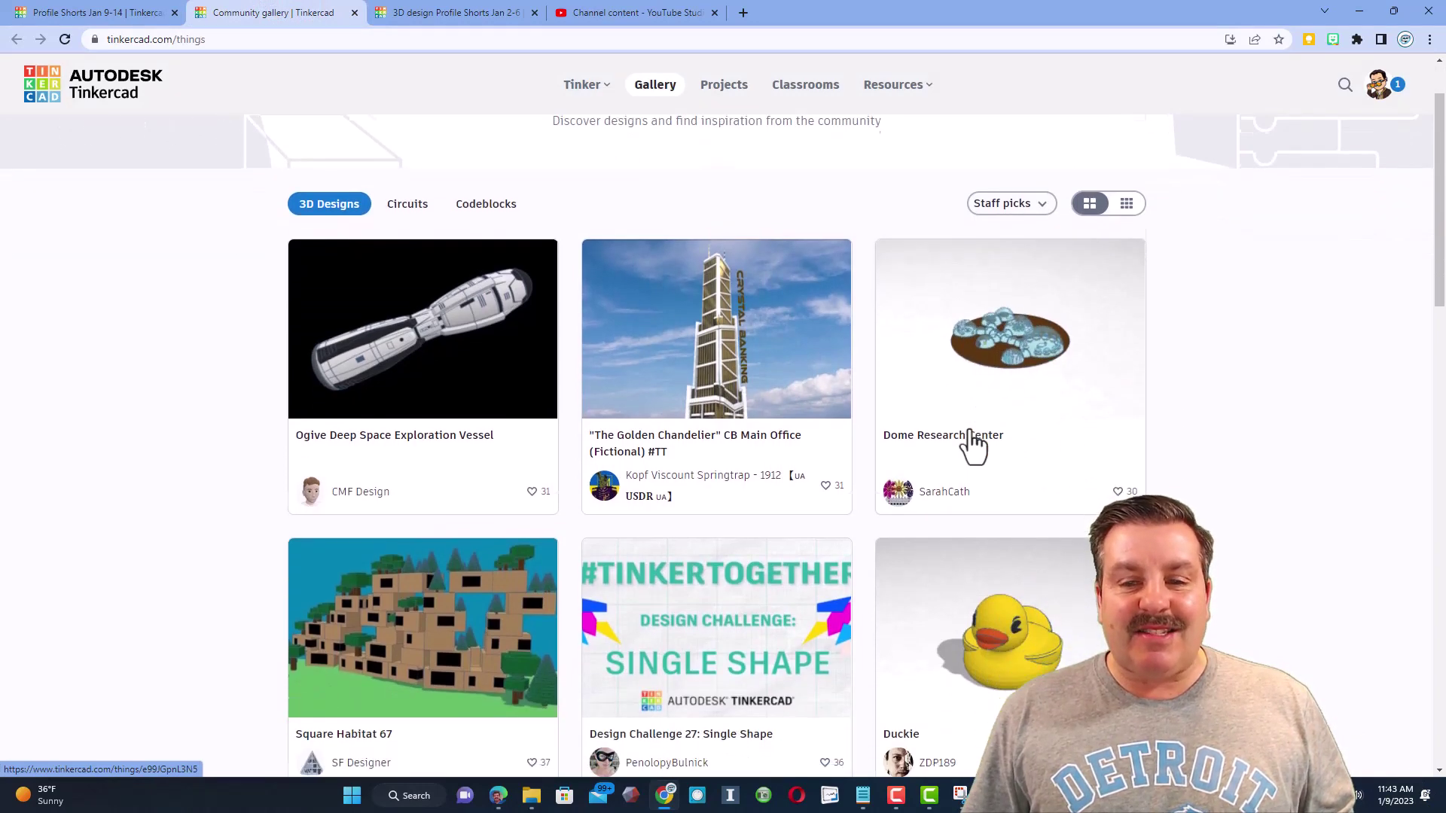
scroll(972, 443, down, 1)
scroll(828, 339, up, 1)
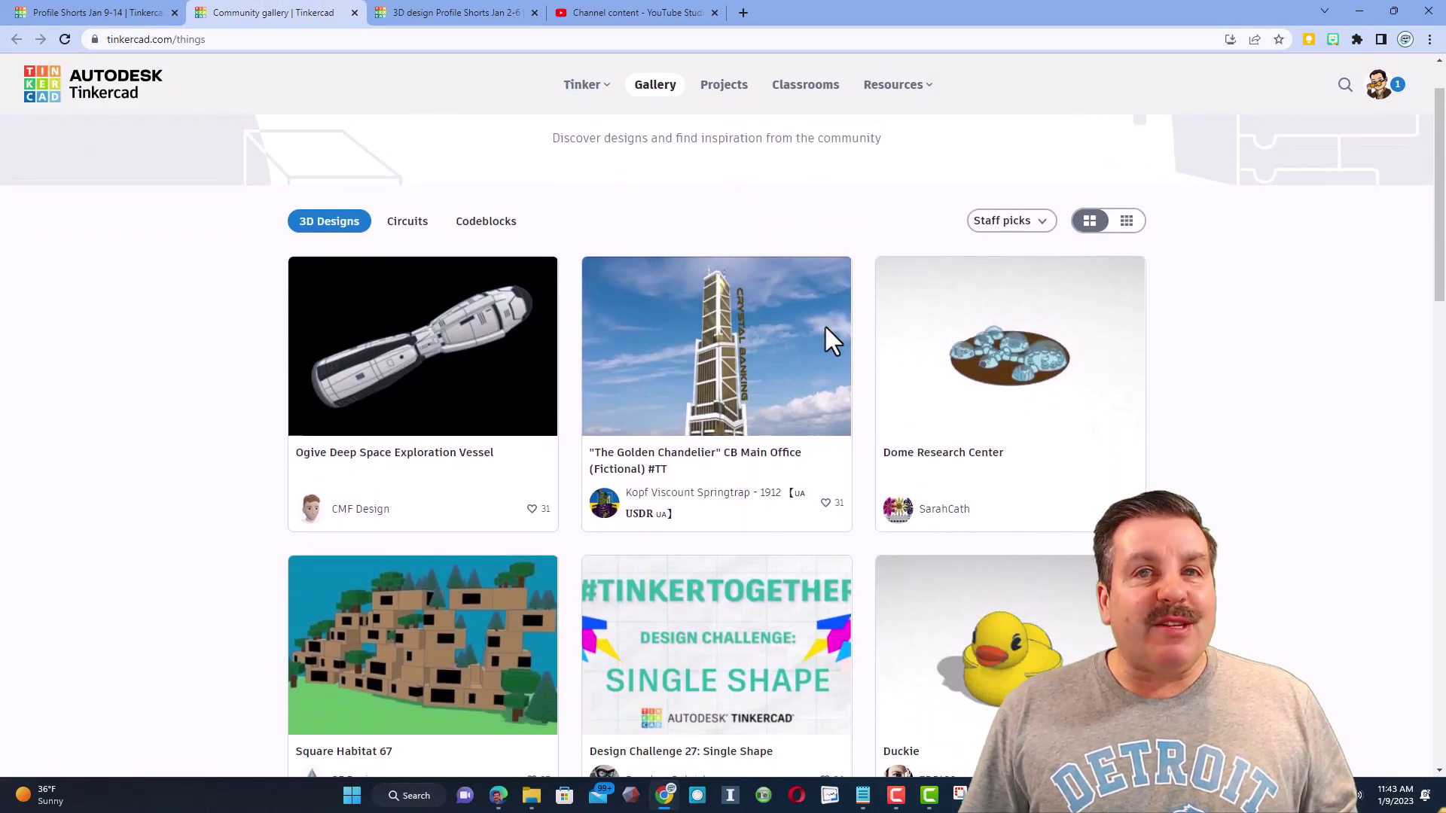
click(1007, 221)
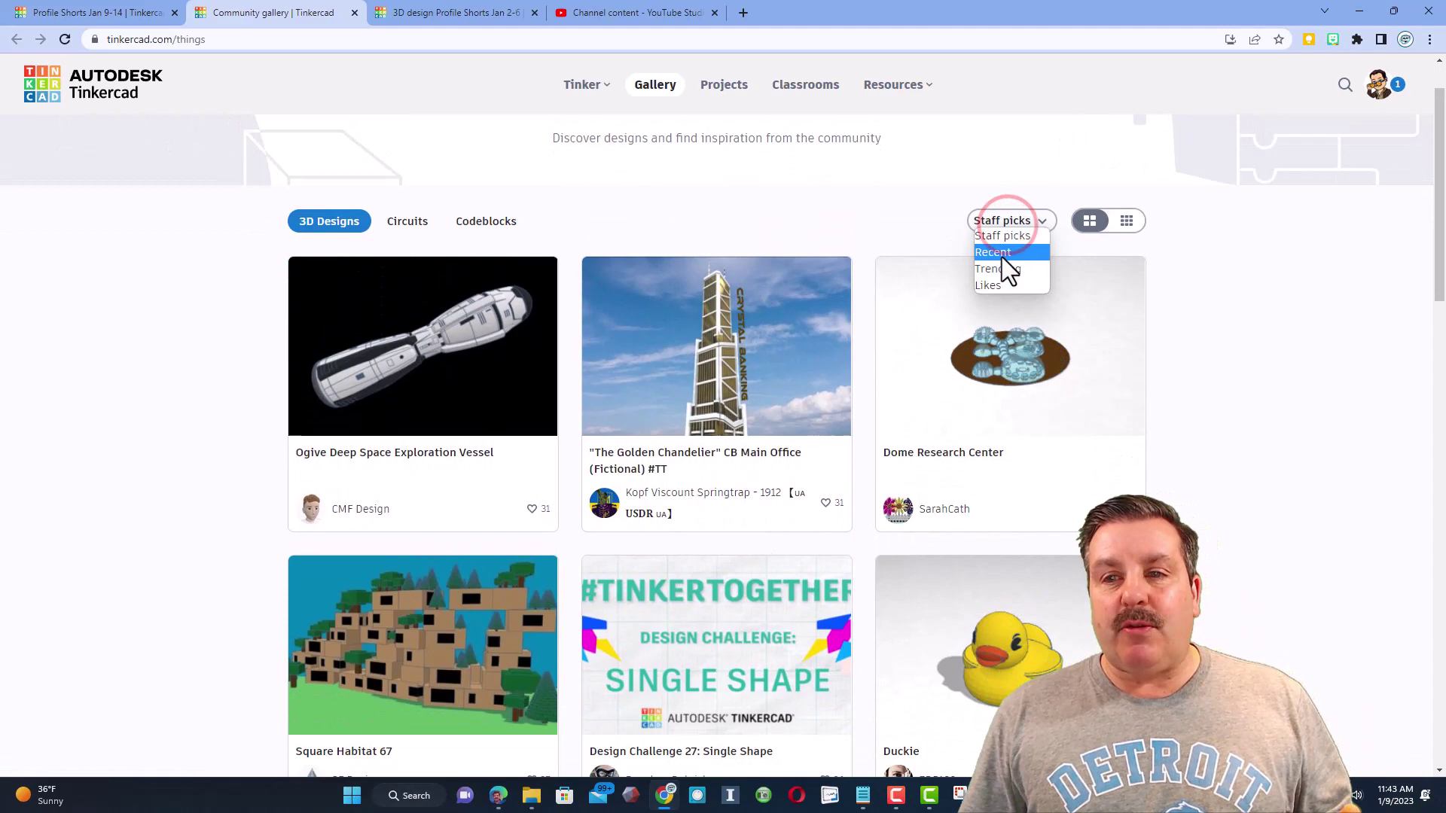
click(1002, 254)
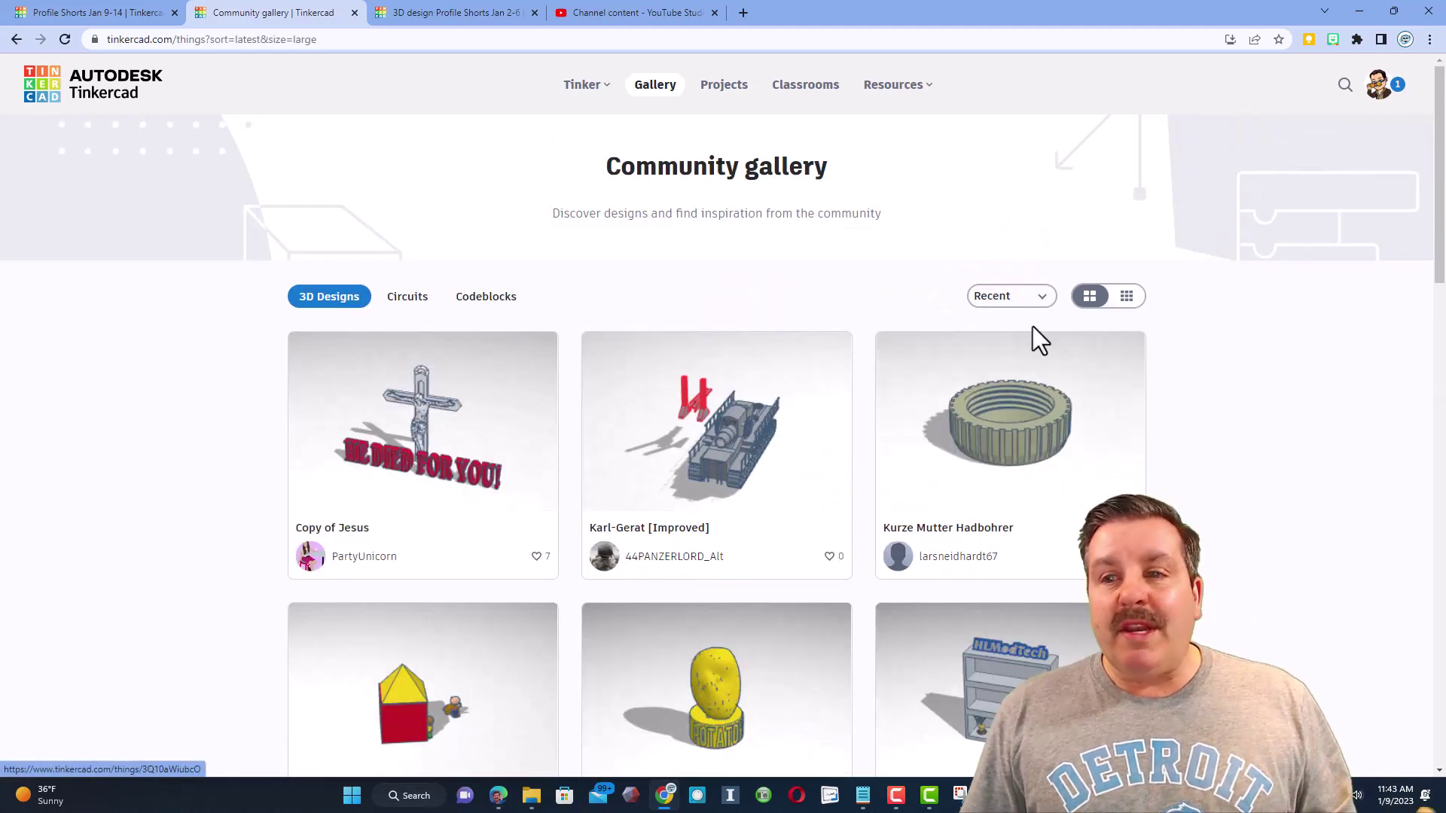
click(1127, 296)
scroll(1073, 381, down, 2)
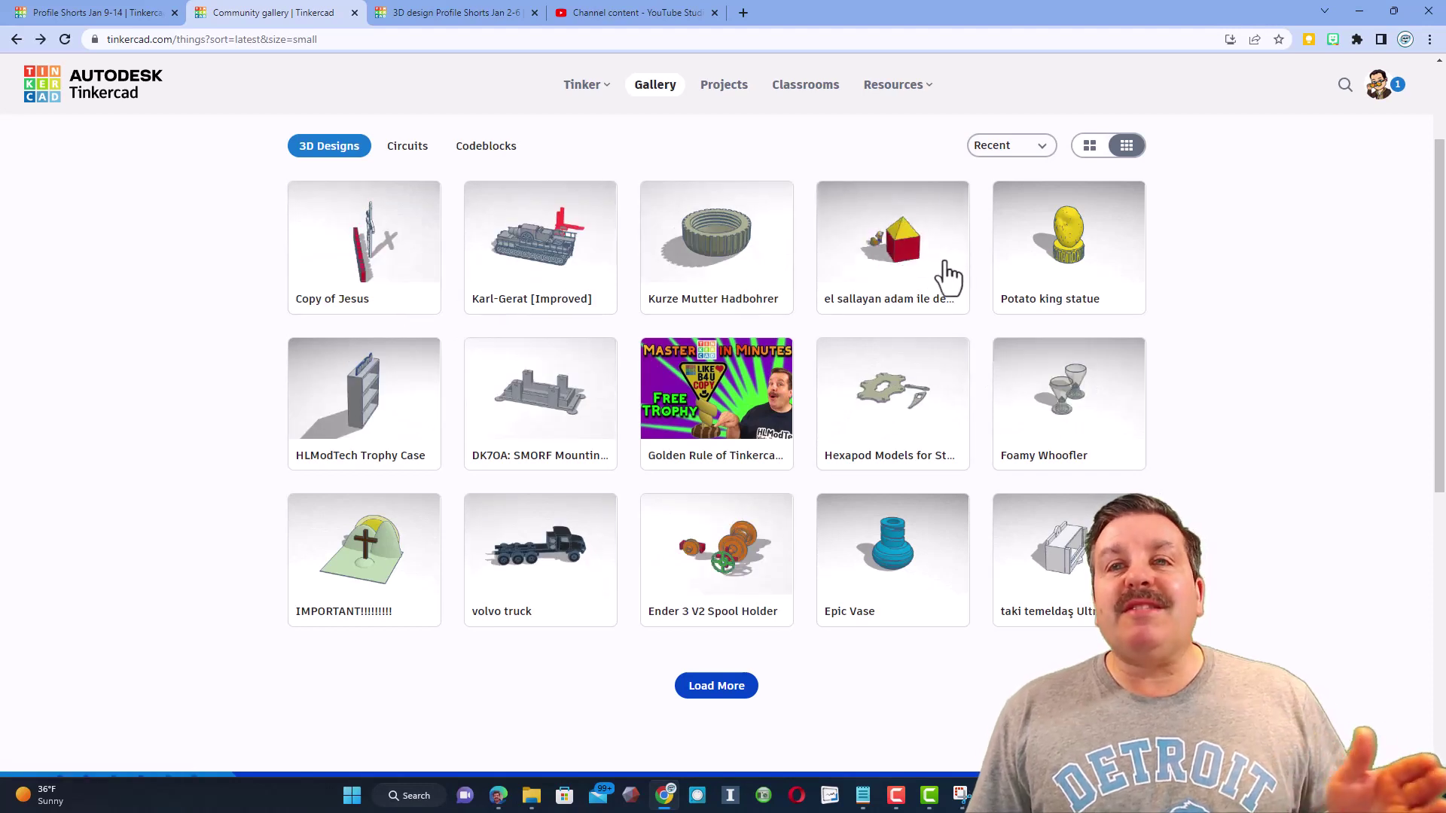
Like the Foamy Whoofler design, then return to the Your designs tab.
click(1070, 389)
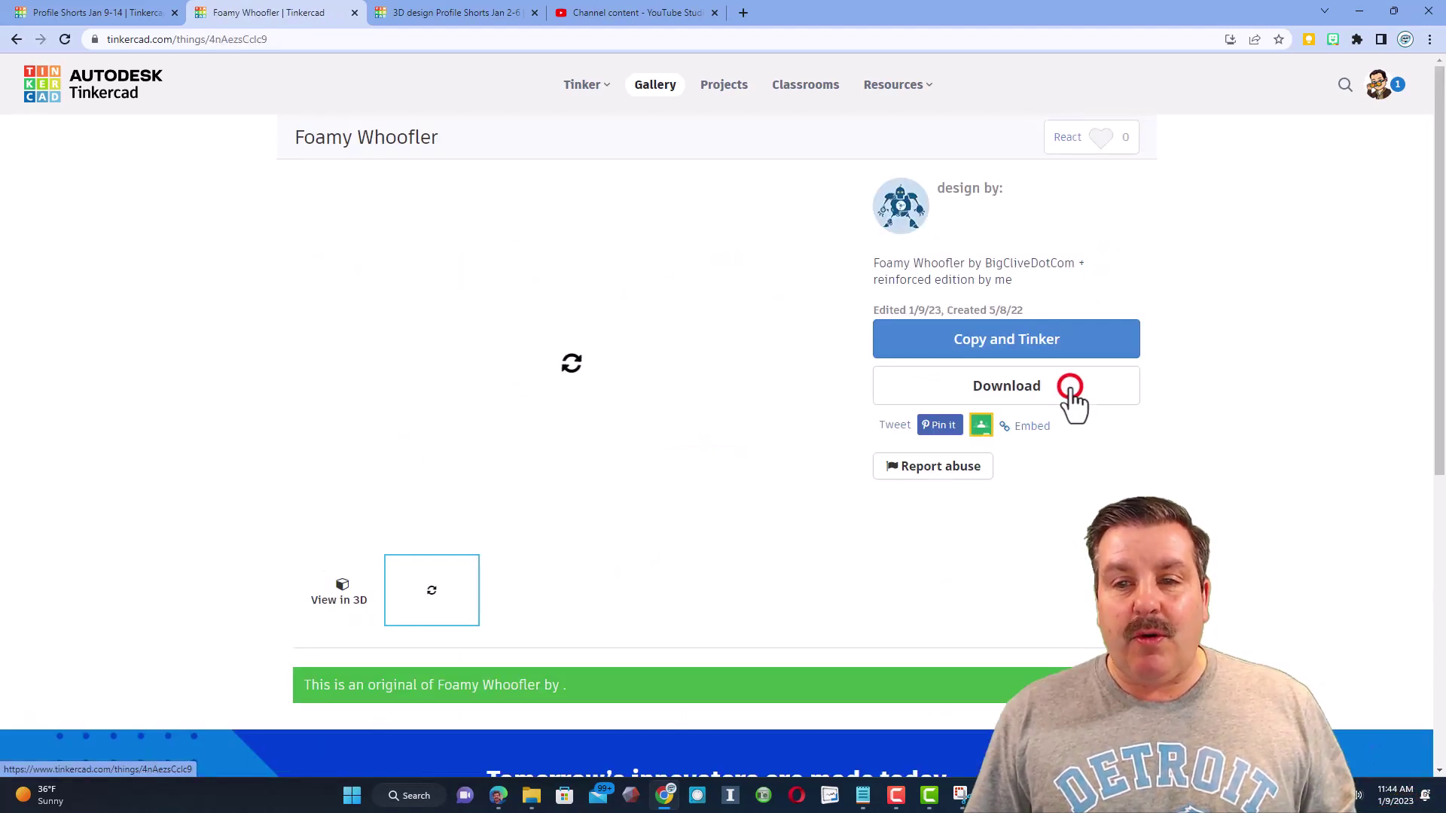
click(1068, 139)
click(1070, 180)
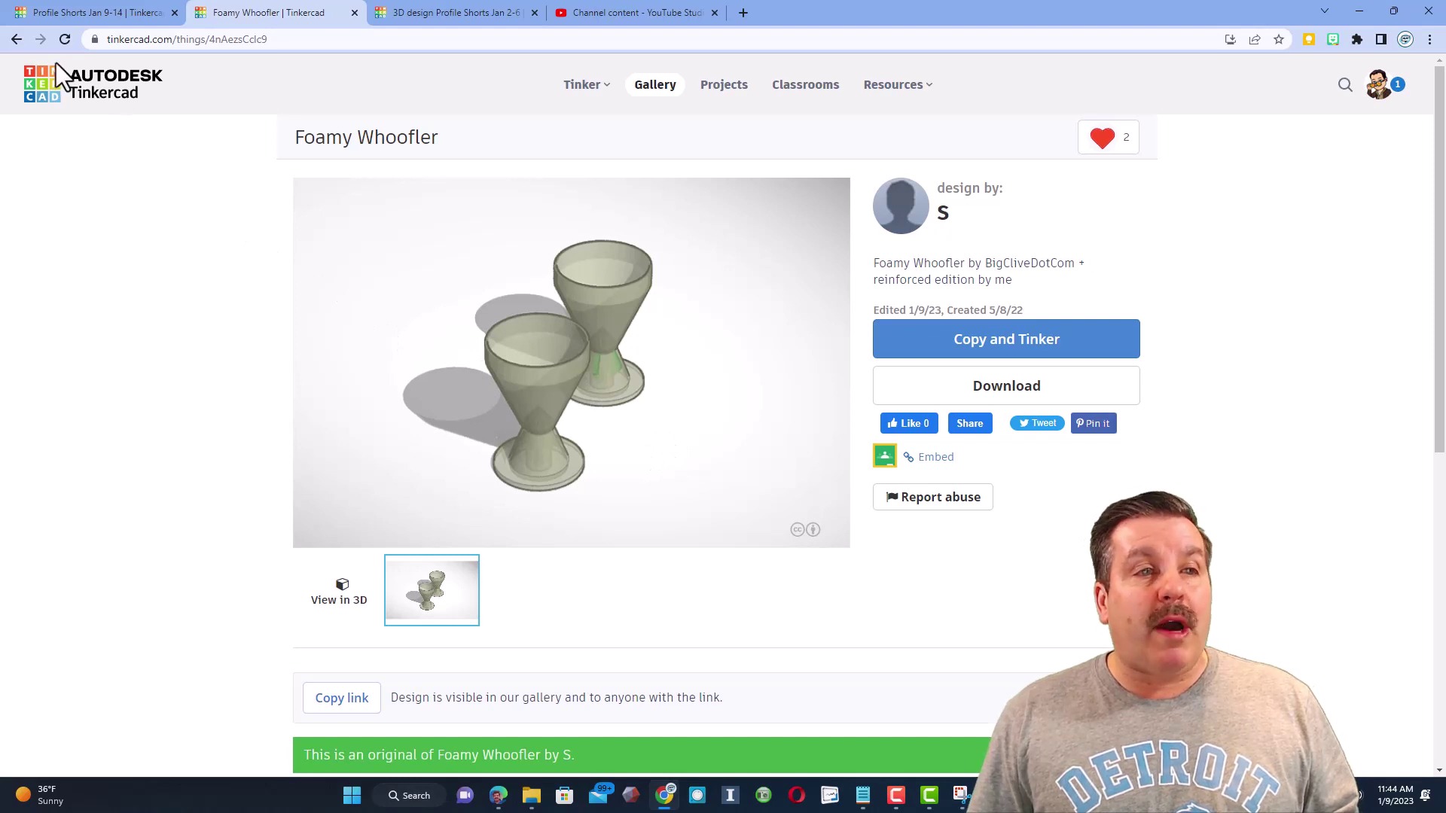
click(15, 39)
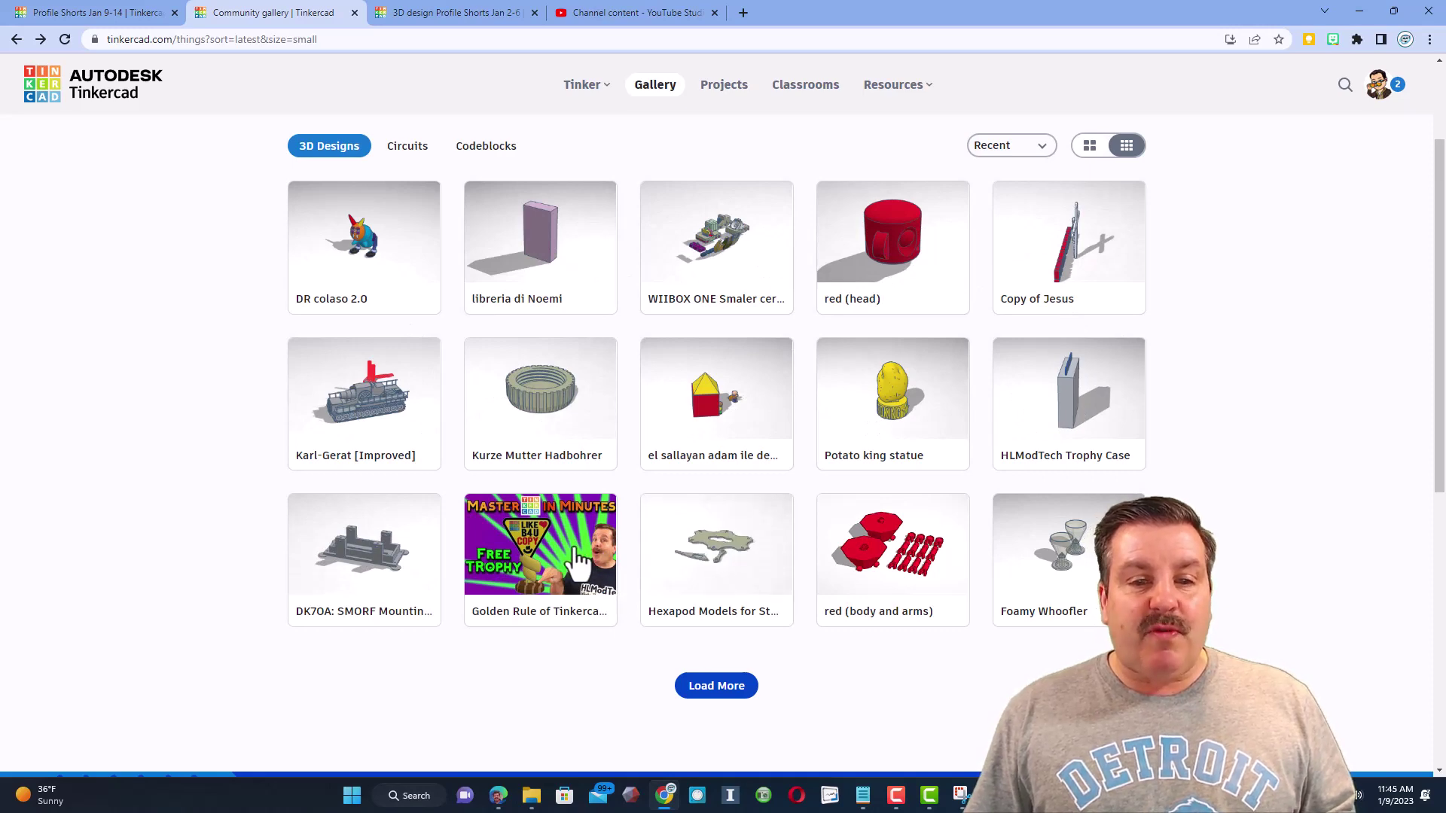
key(ctrl+shift+Tab)
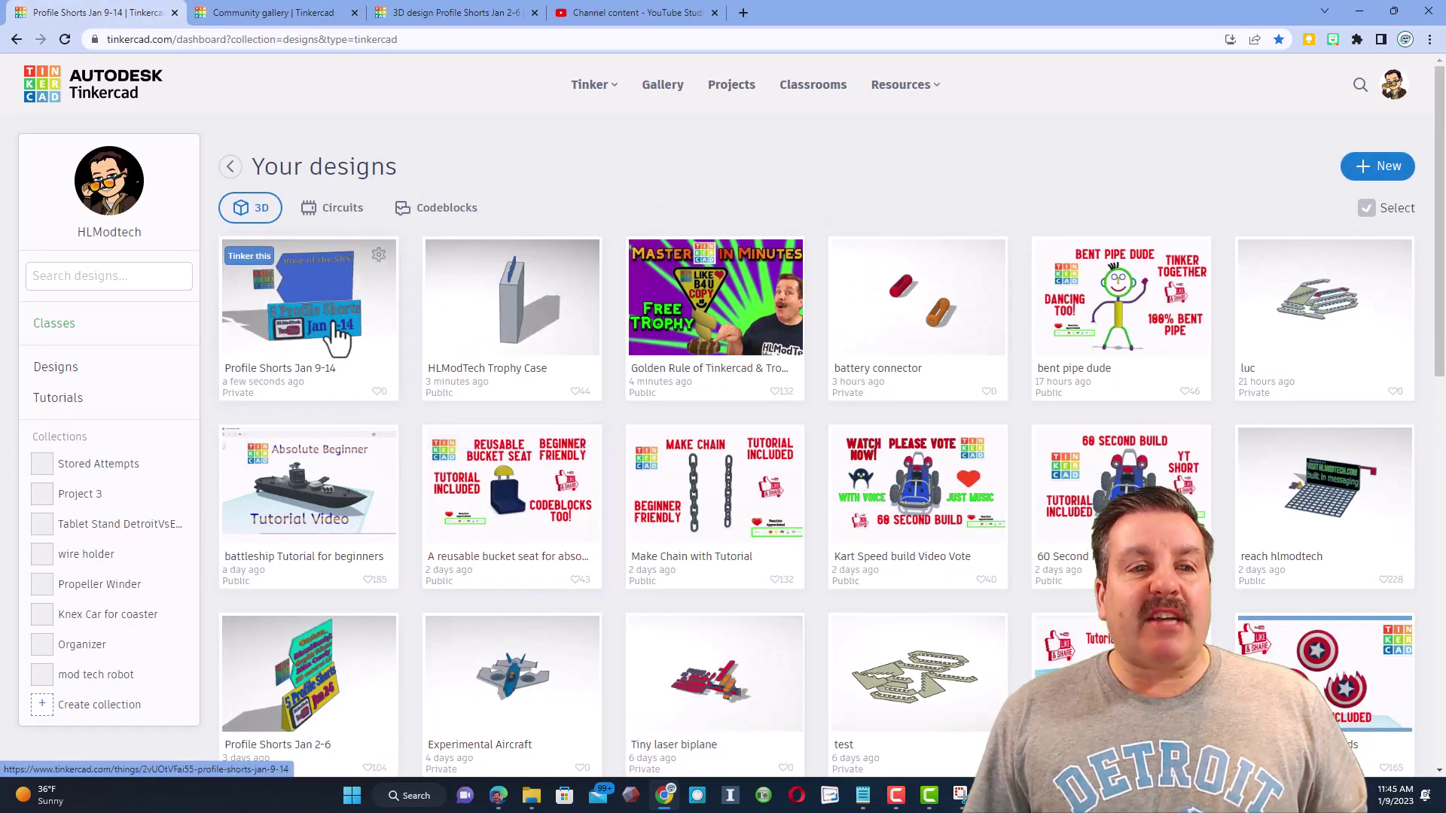
Open the Profile Shorts Jan 9-14 properties and look over its fields.
click(333, 332)
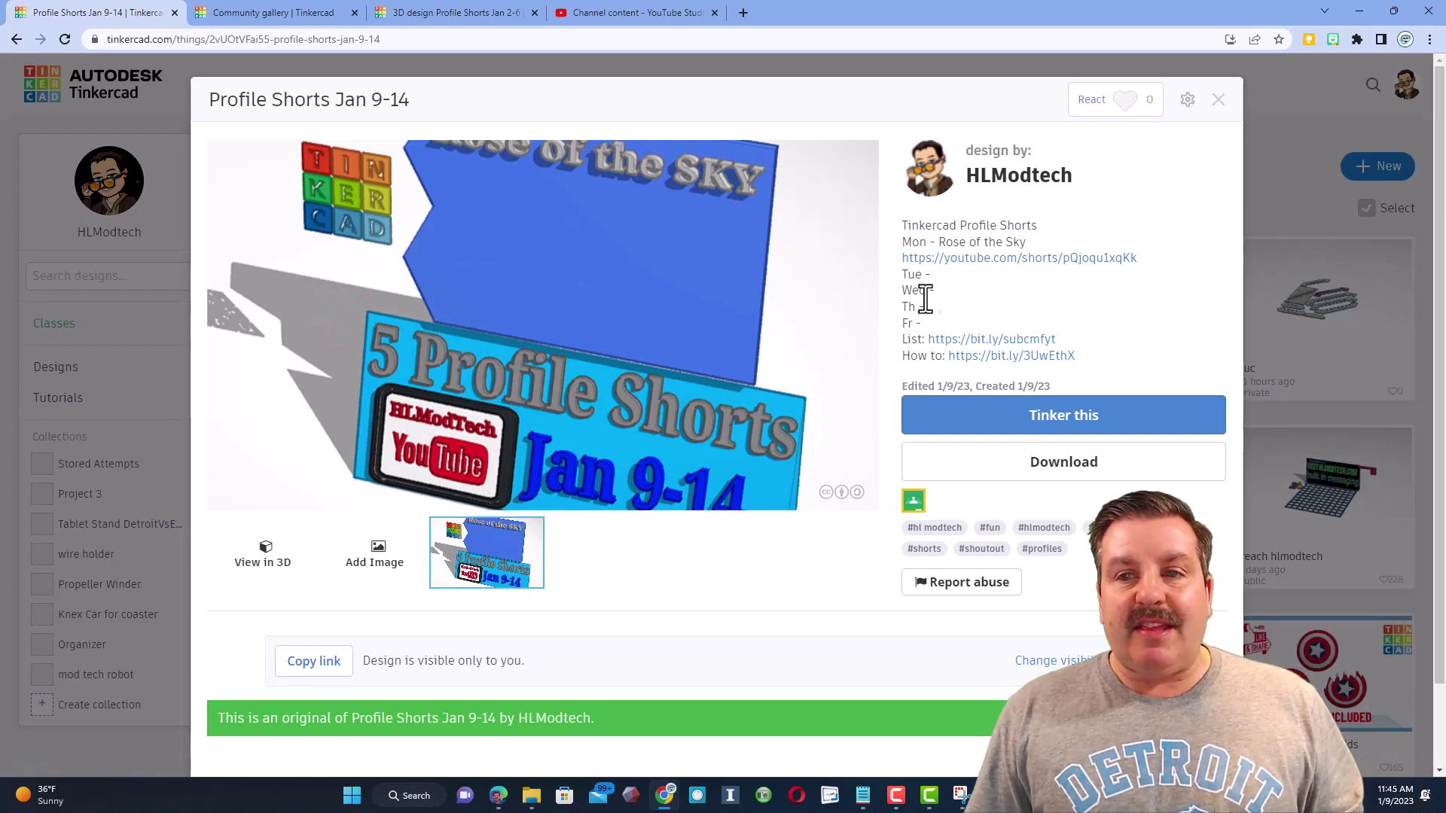
click(1187, 100)
click(1107, 135)
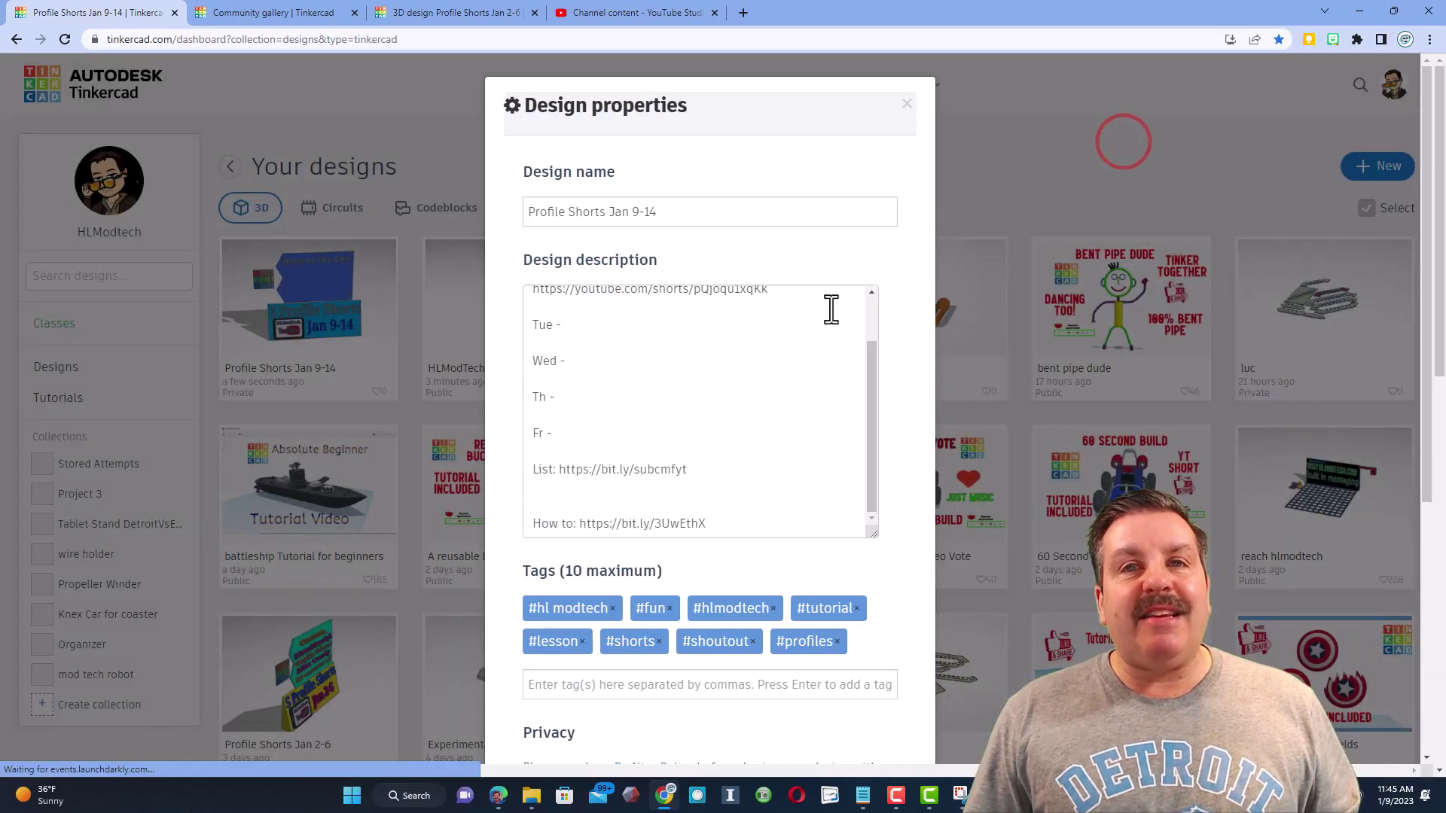
scroll(733, 389, down, 3)
scroll(648, 316, up, 3)
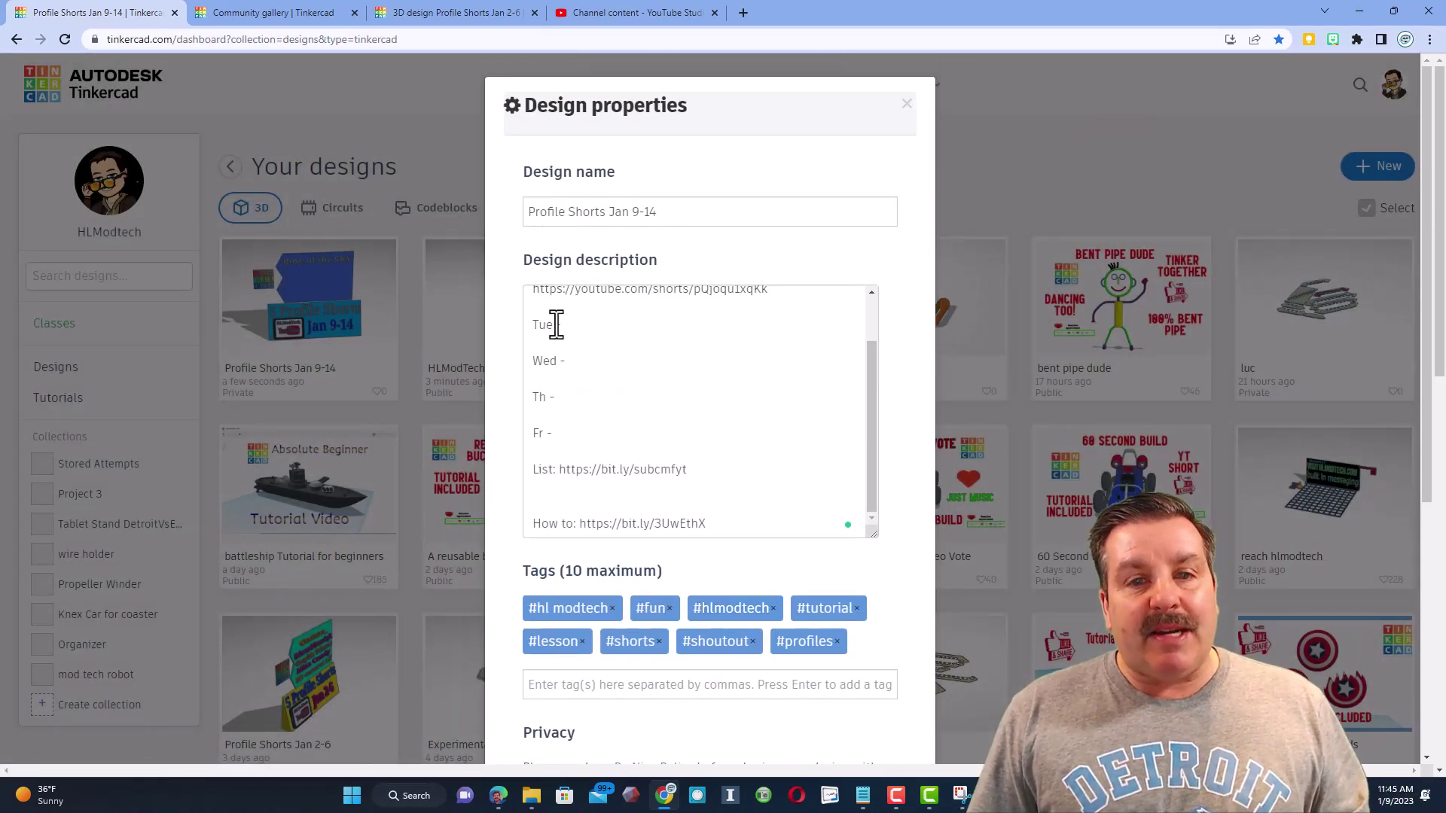
scroll(674, 325, up, 1)
scroll(675, 324, up, 1)
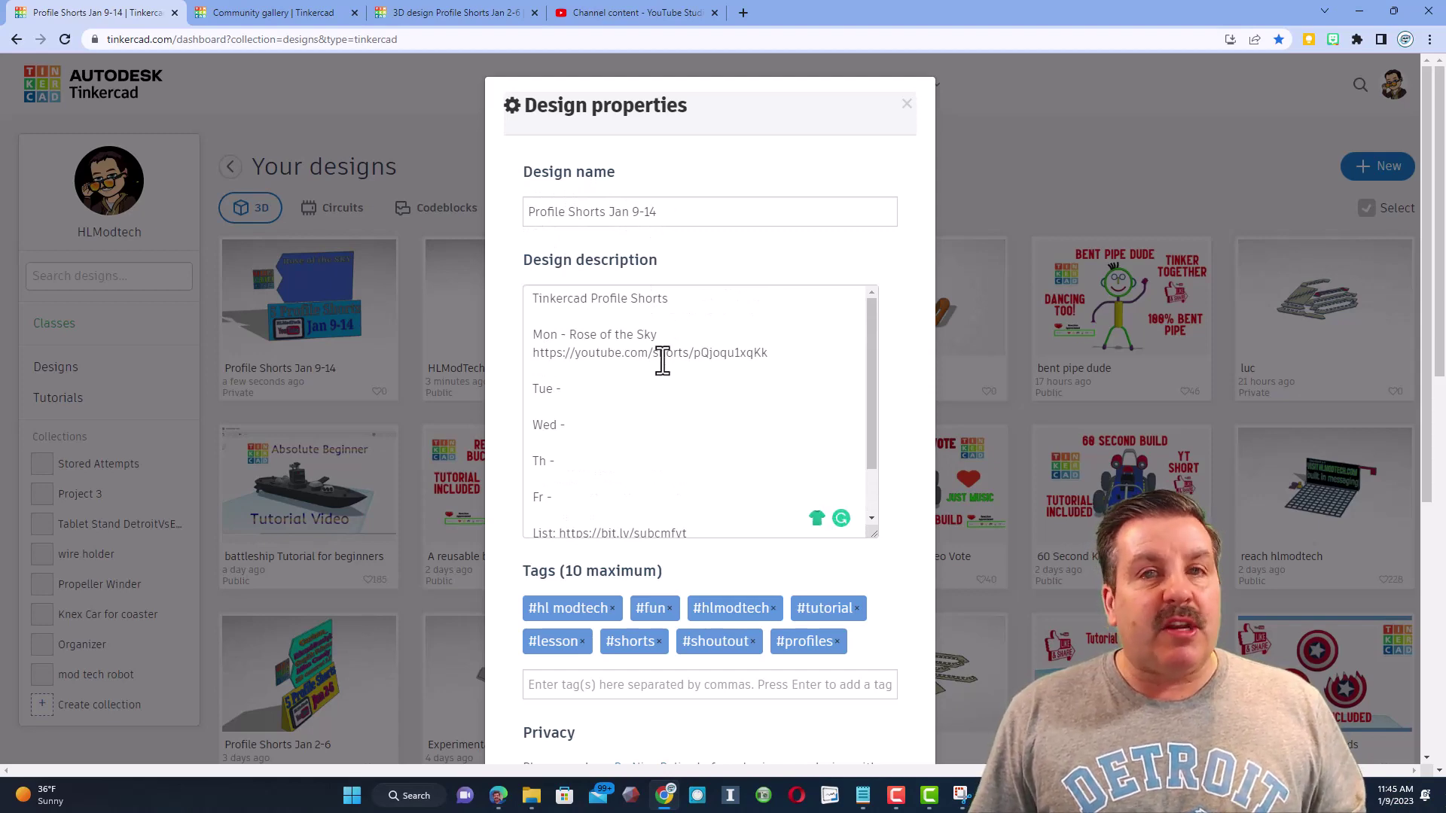
scroll(669, 353, down, 1)
scroll(669, 348, down, 1)
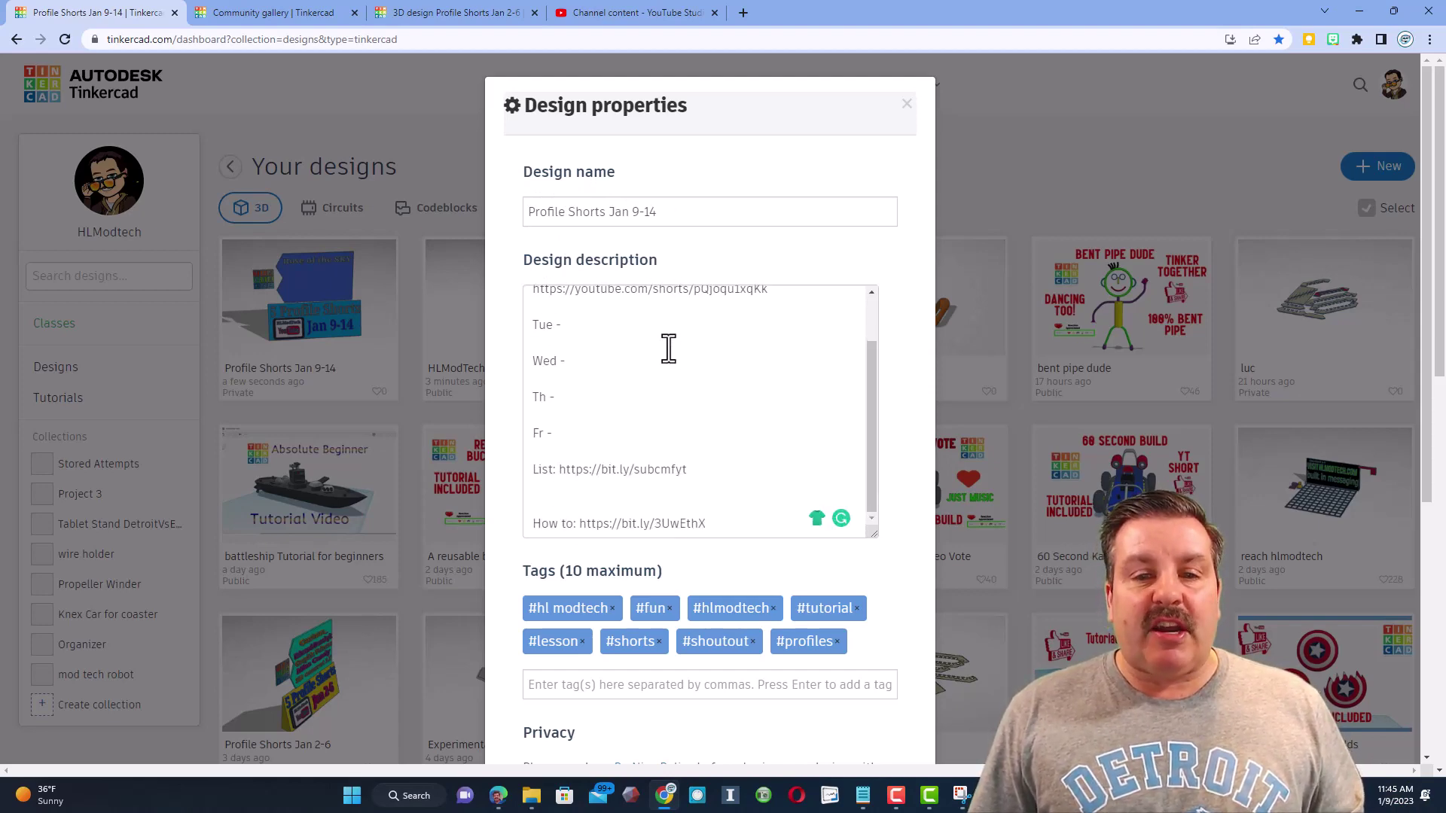
scroll(670, 358, down, 3)
scroll(754, 425, down, 1)
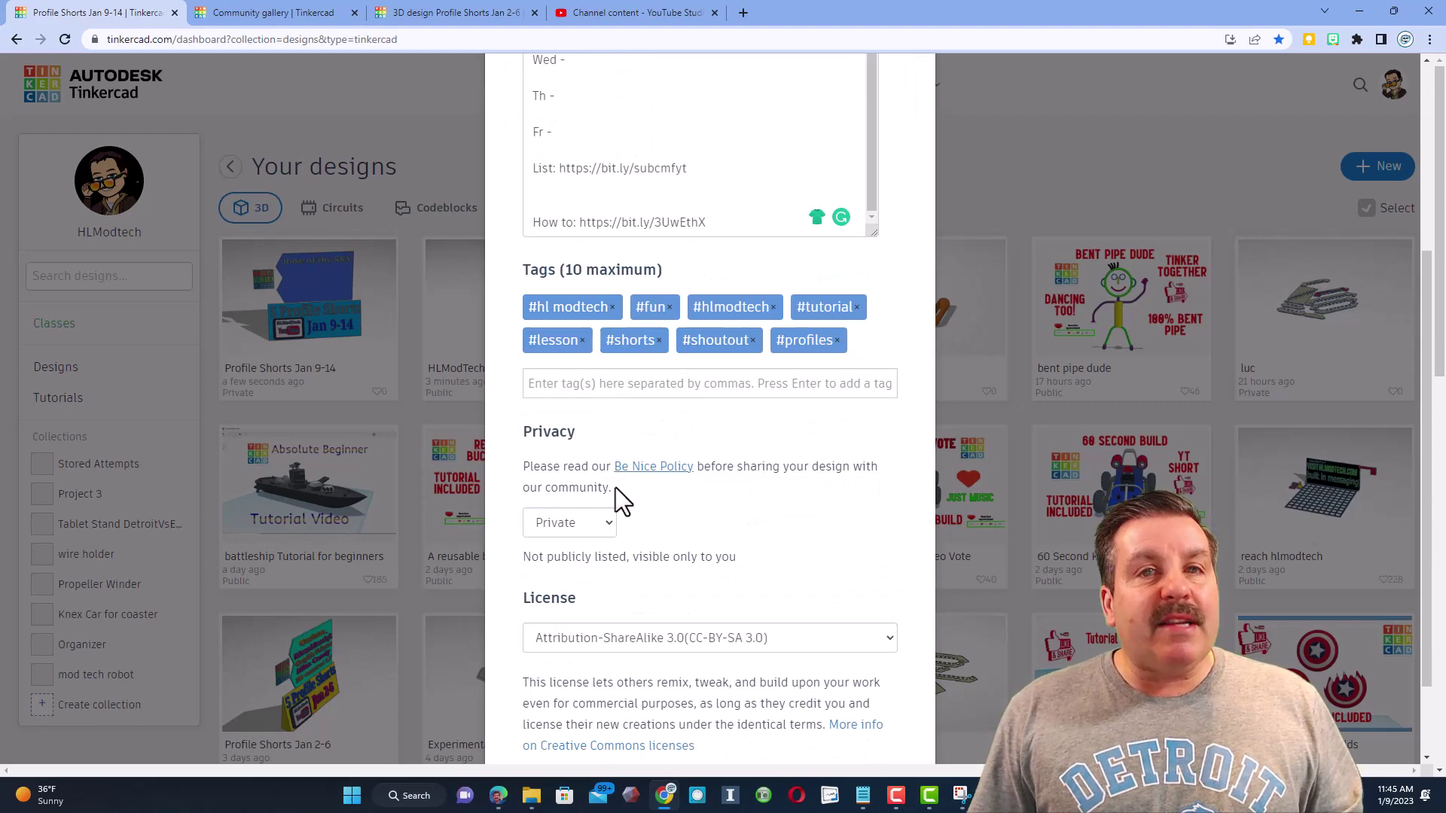
Save Privacy as Public and license Attribution-NoDerivs 3.0, then close the details.
click(579, 525)
click(563, 584)
scroll(755, 522, down, 2)
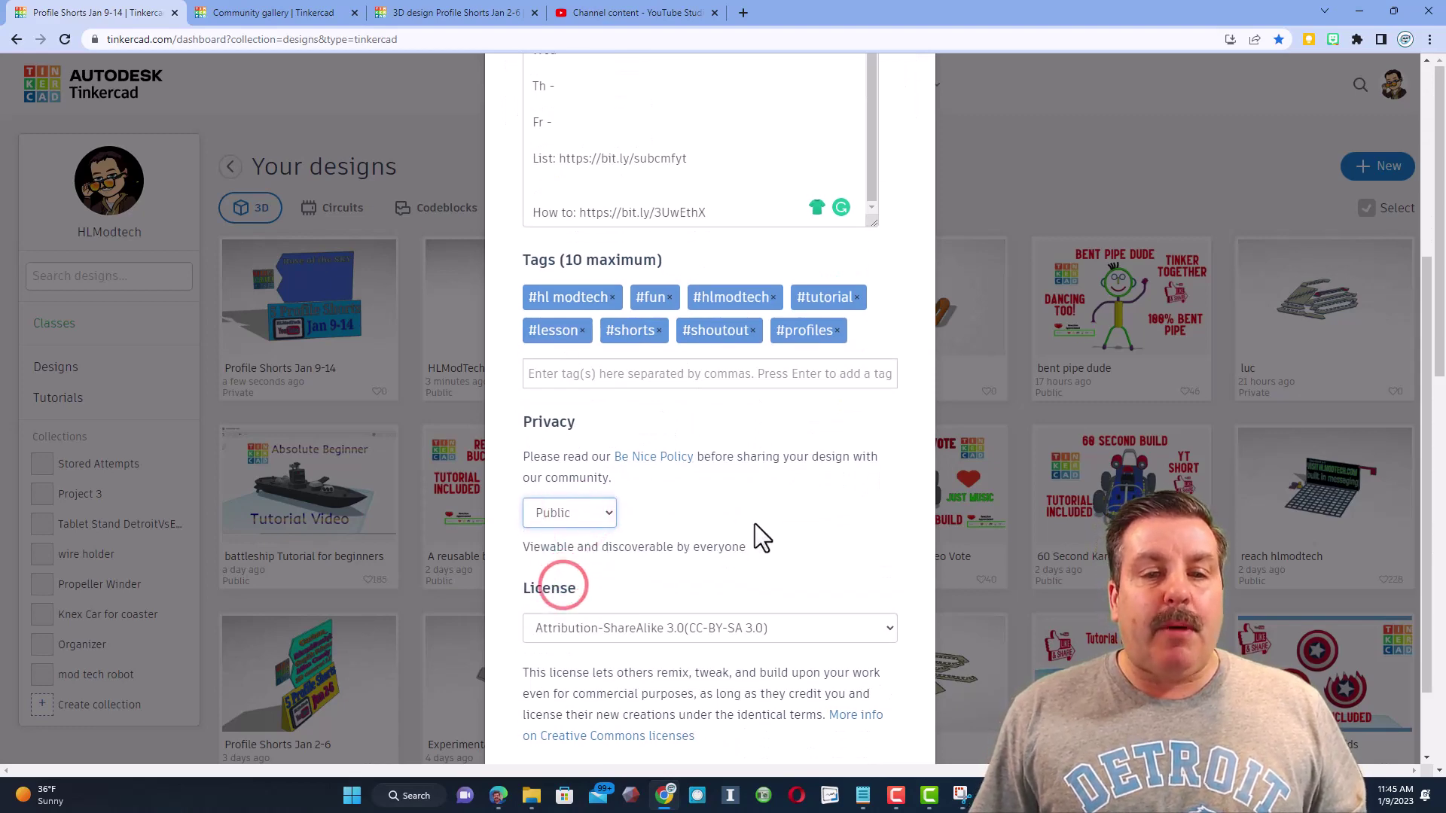
click(589, 527)
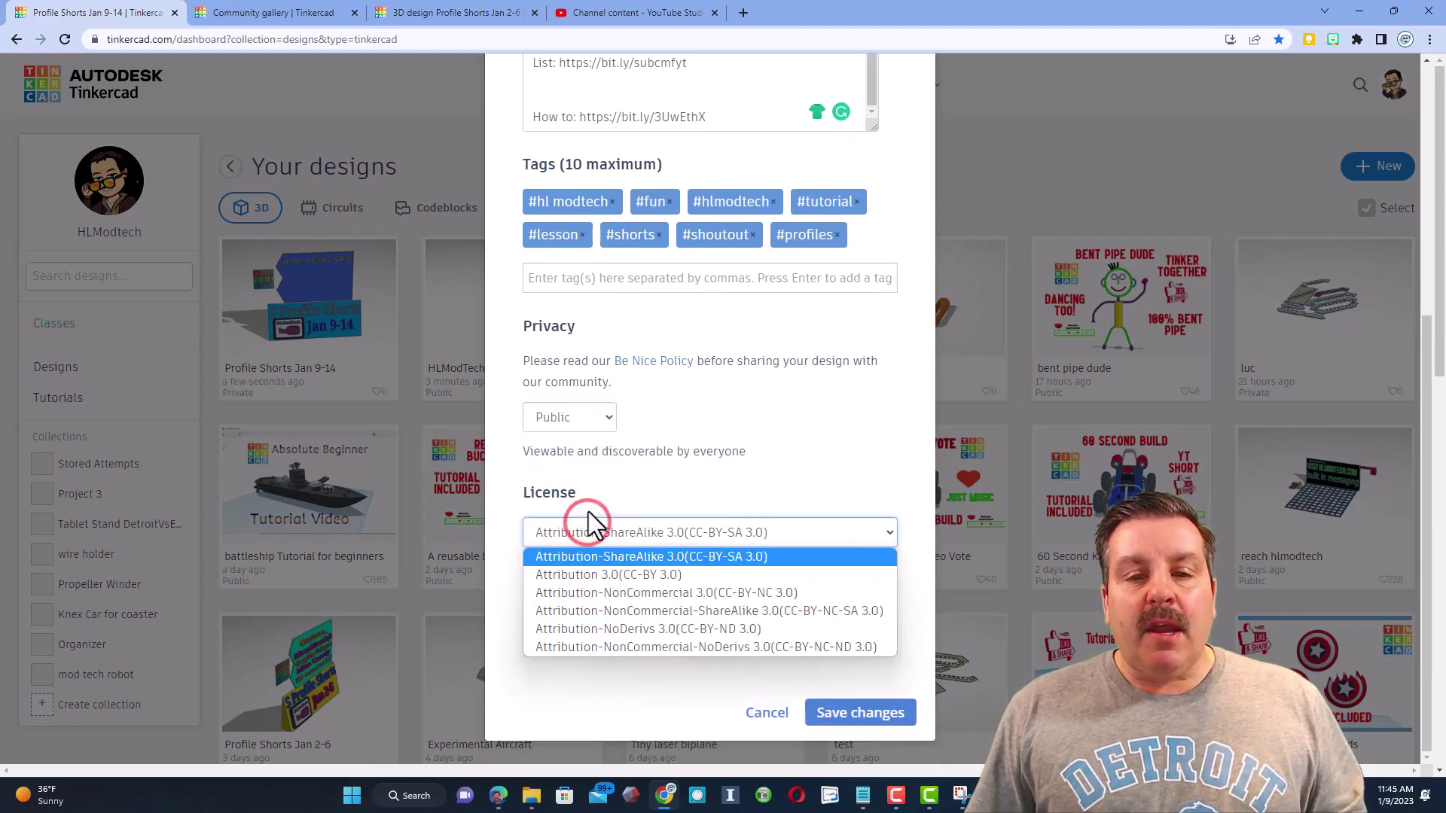
click(626, 628)
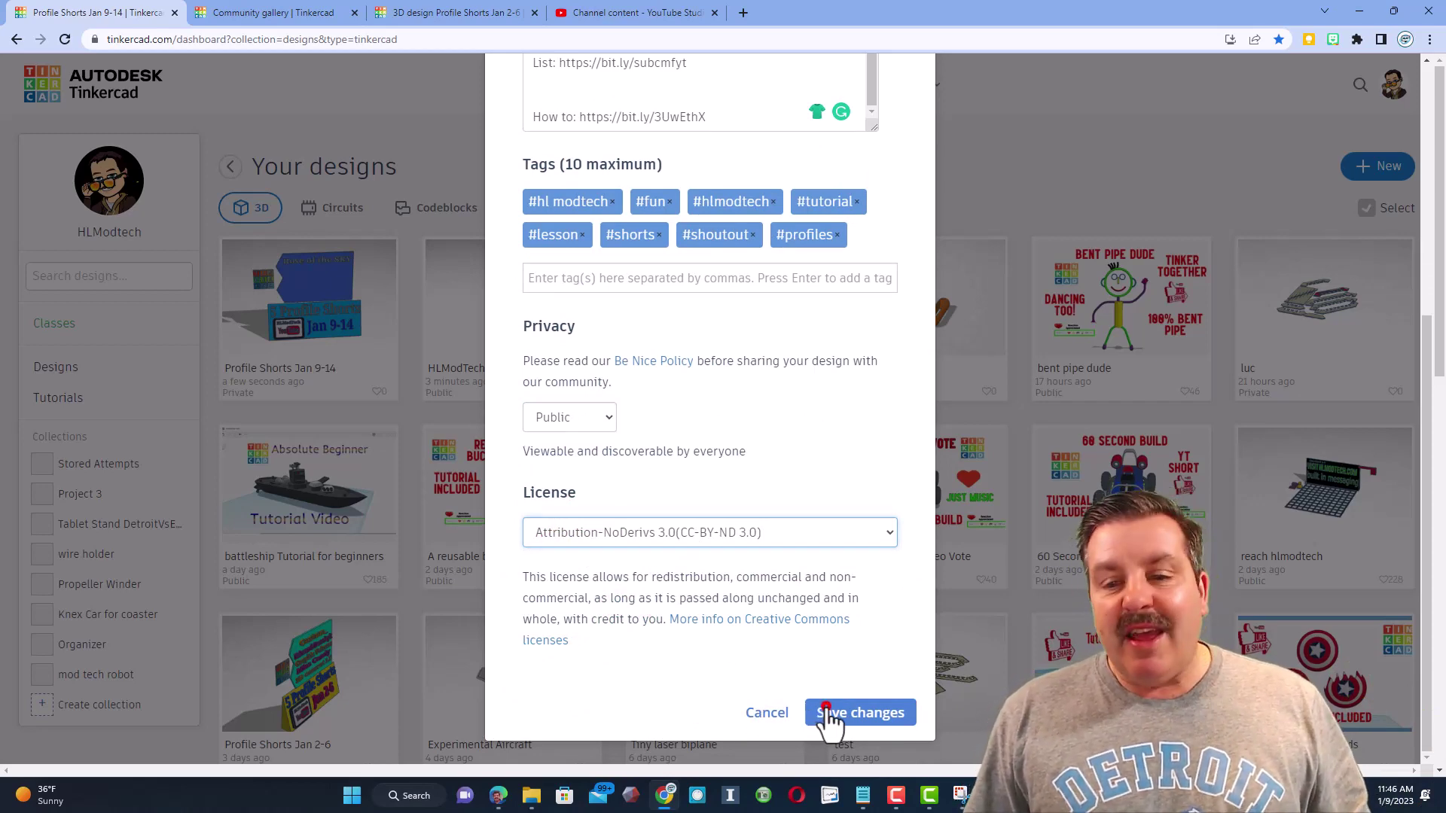
click(827, 712)
key(Escape)
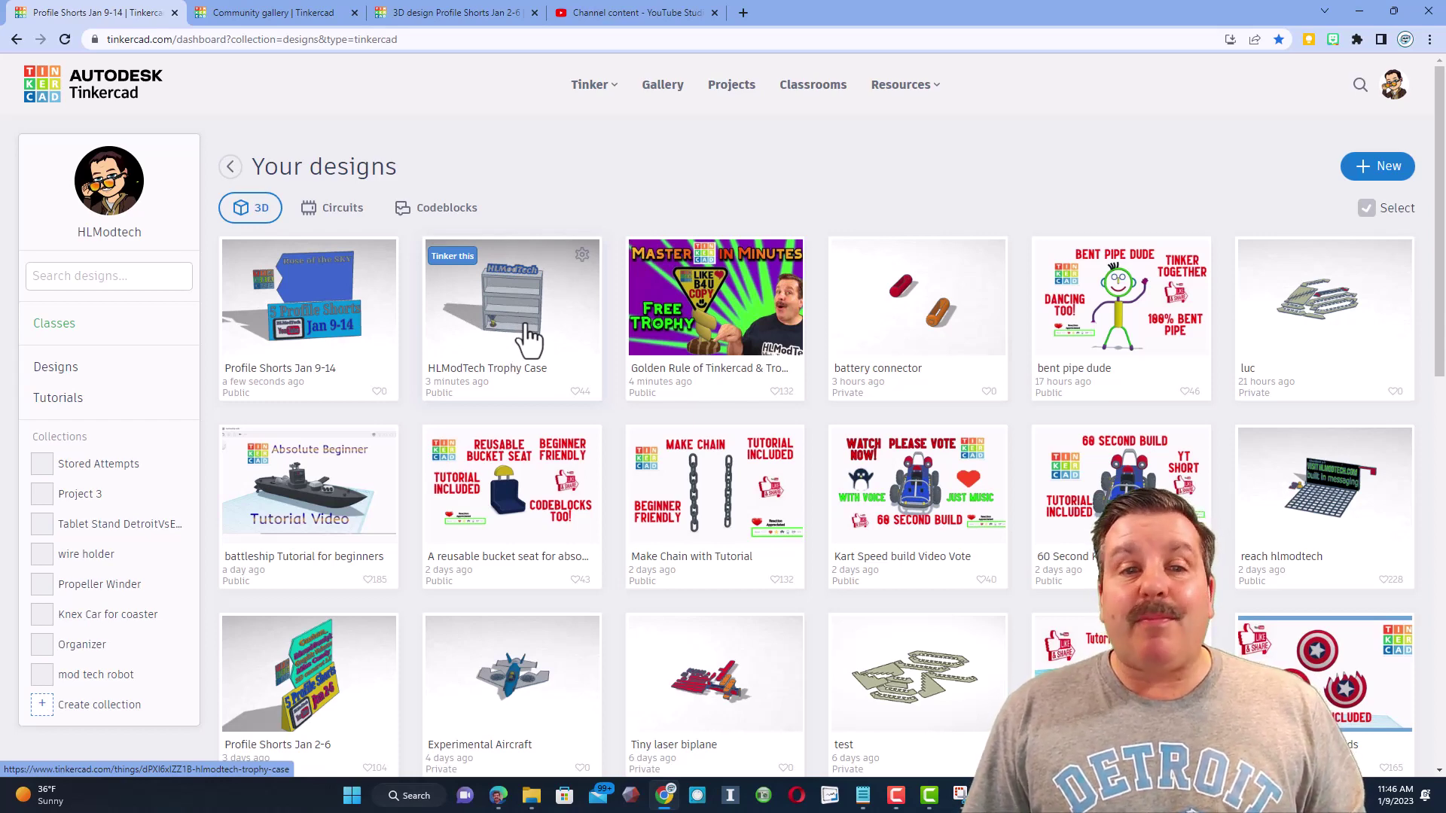
Glance at HLModTech Trophy Case, then Like the Golden Rule of Tinkercad & Trophy design.
click(528, 332)
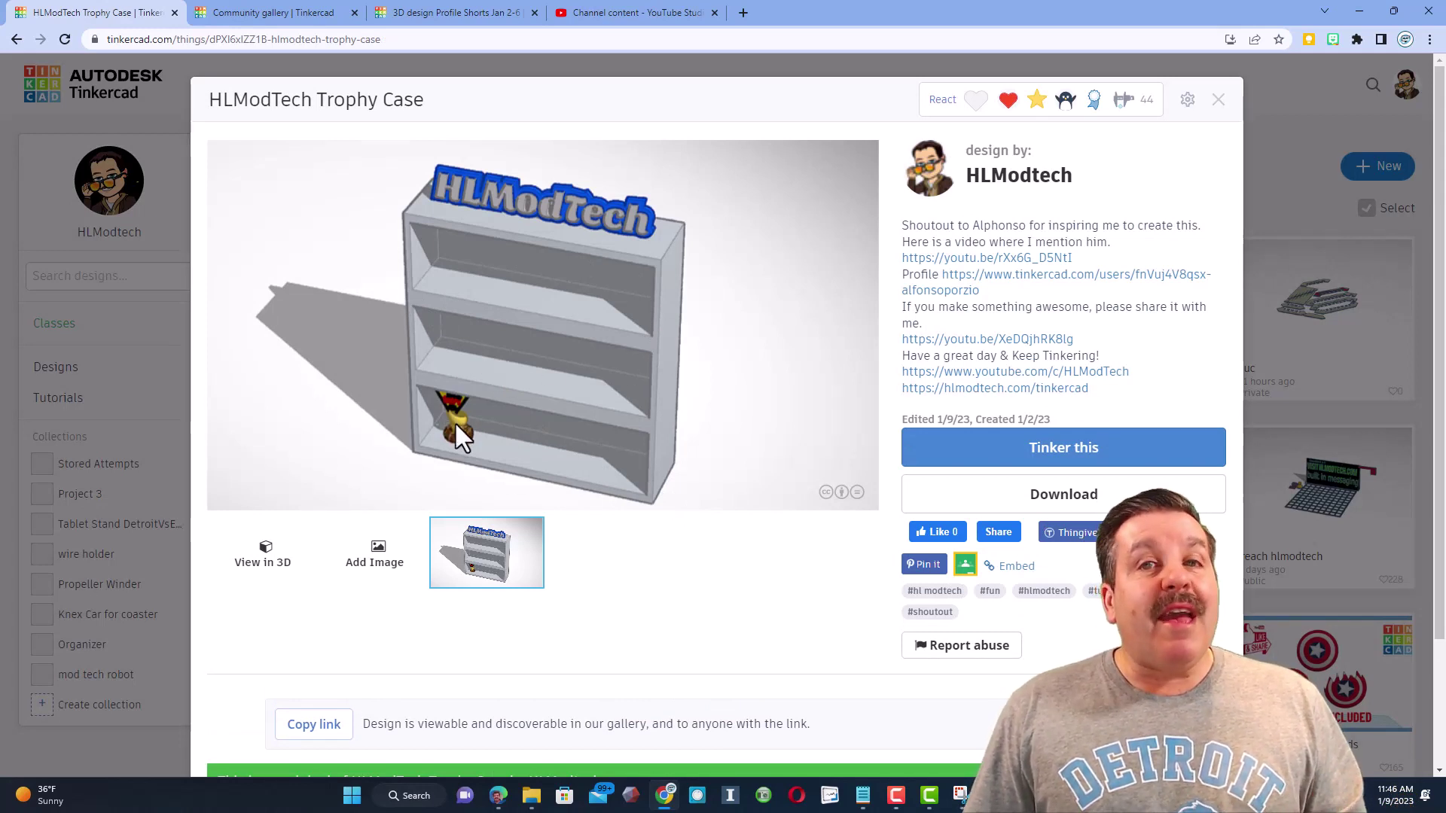
click(1219, 101)
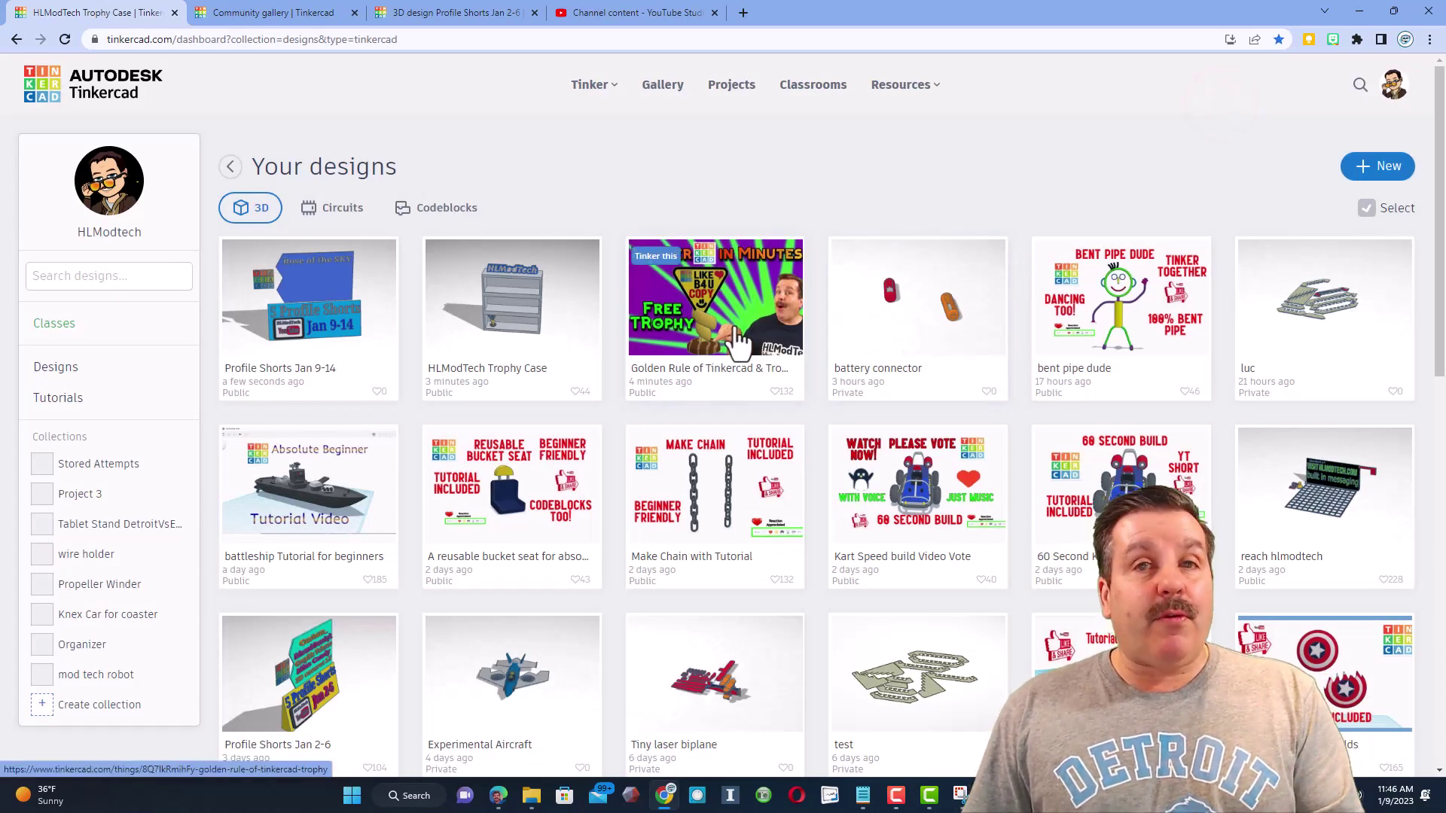
click(736, 331)
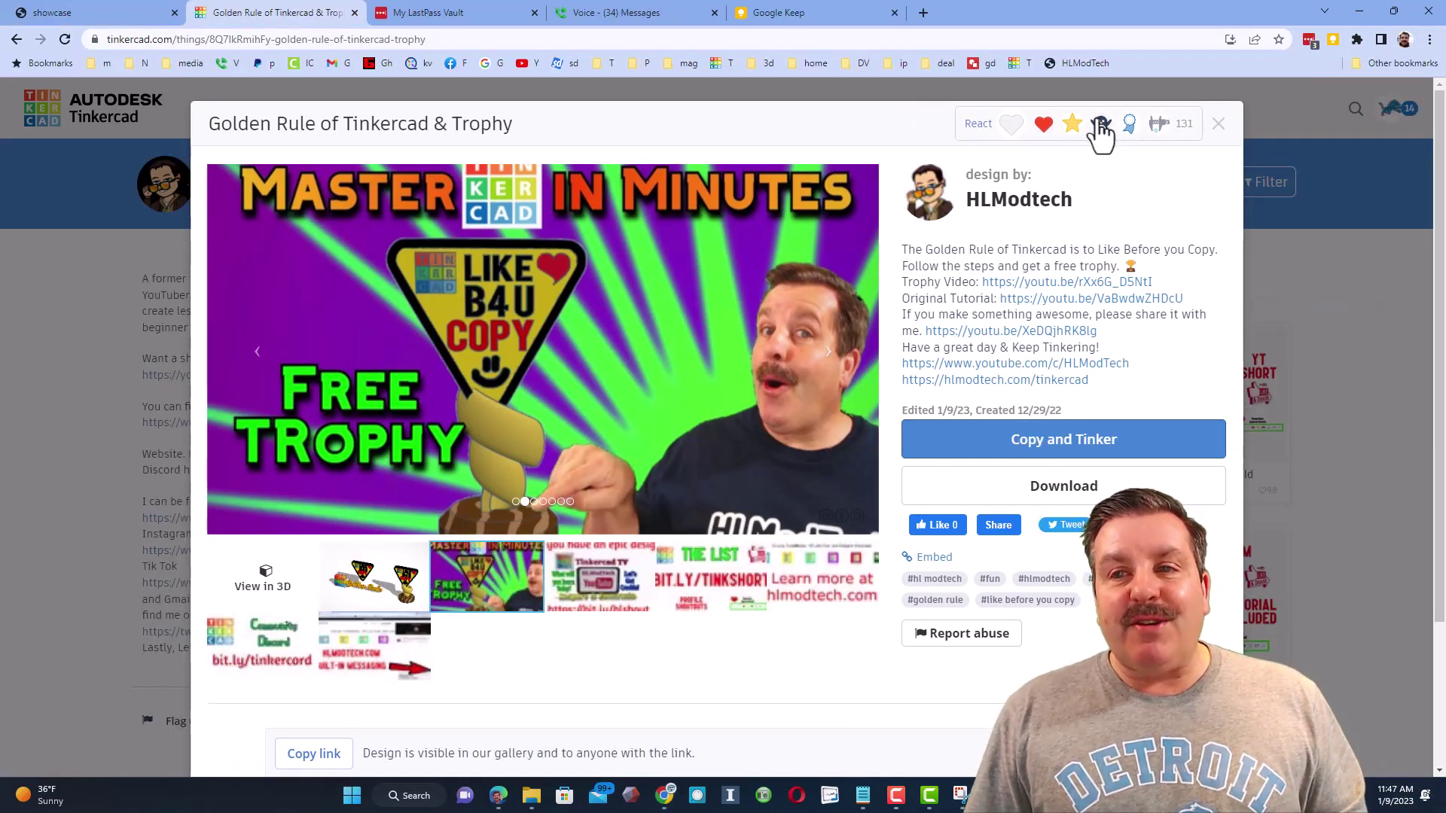
mouse_move(1101, 125)
click(1090, 160)
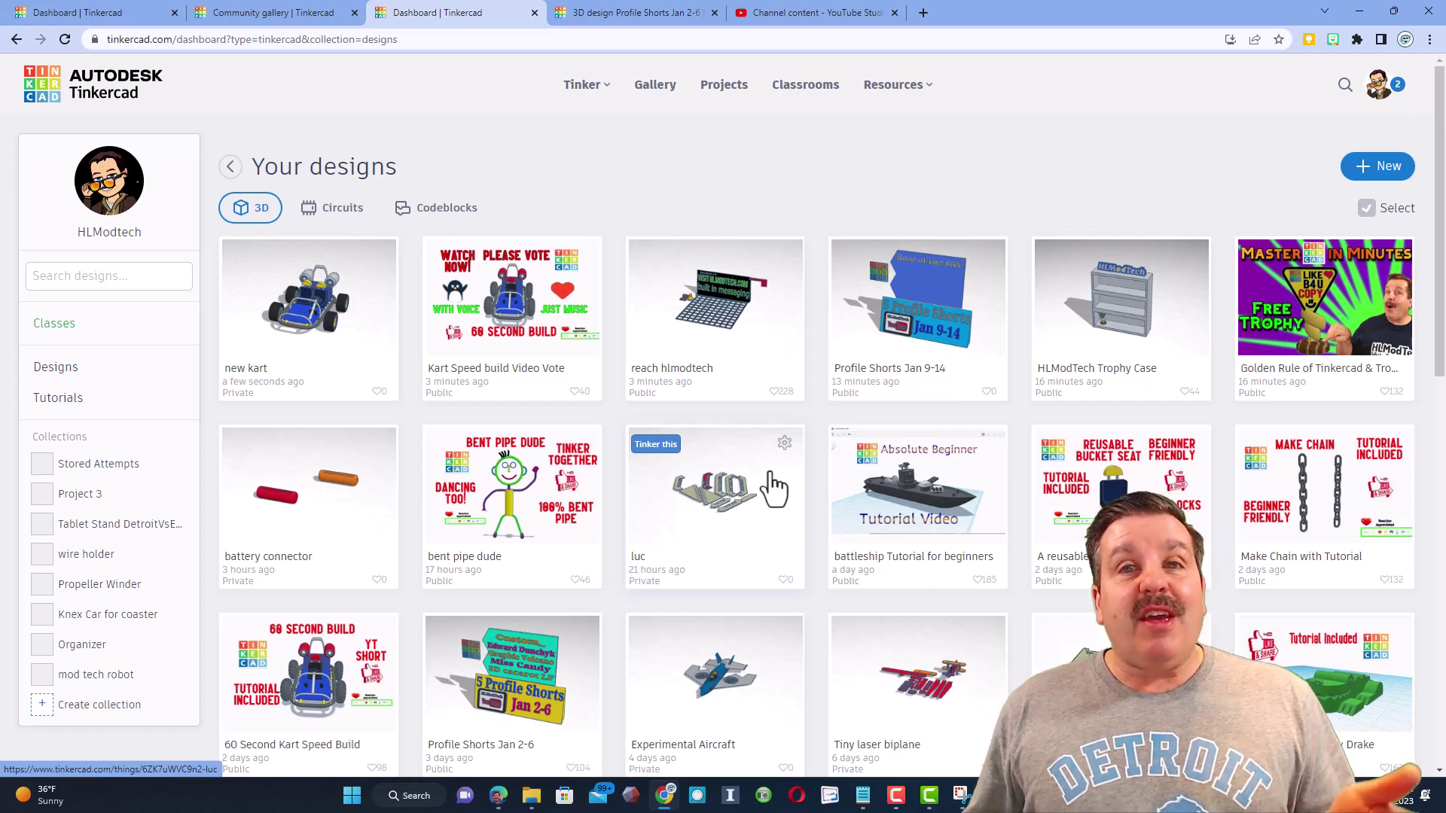
Open the new kart properties and add the tag hlmt23.
click(308, 332)
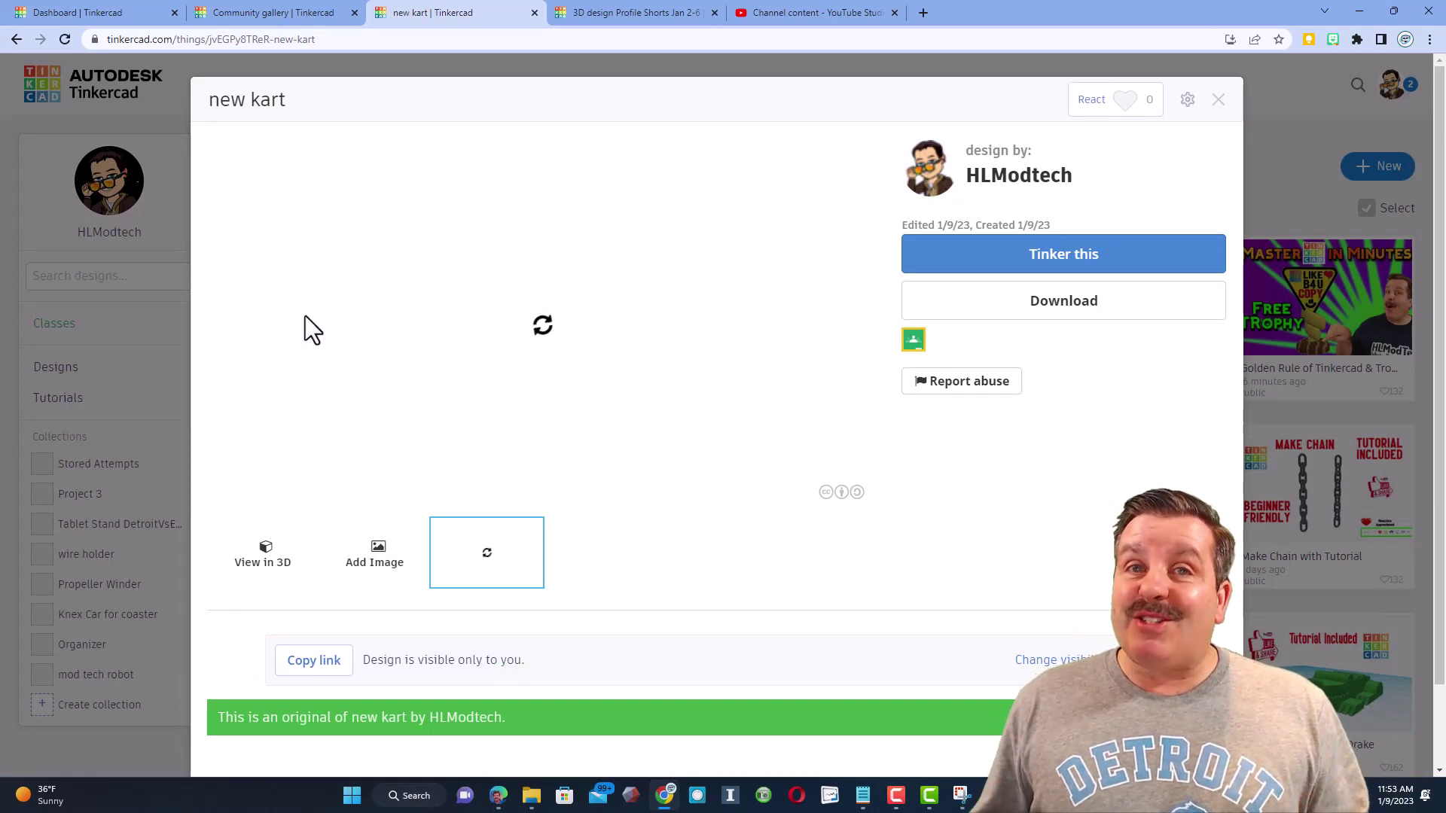
click(1189, 100)
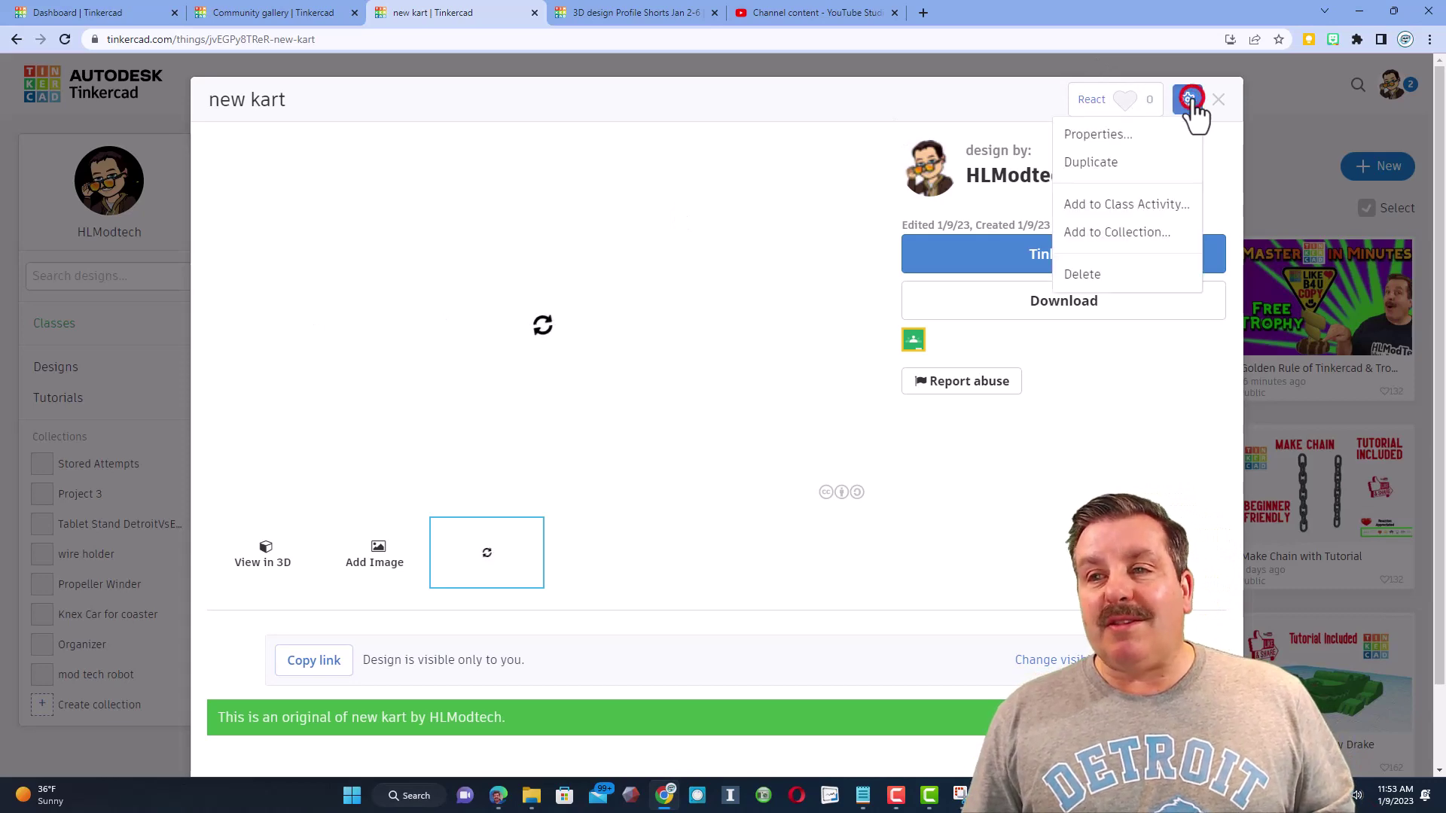
click(1103, 134)
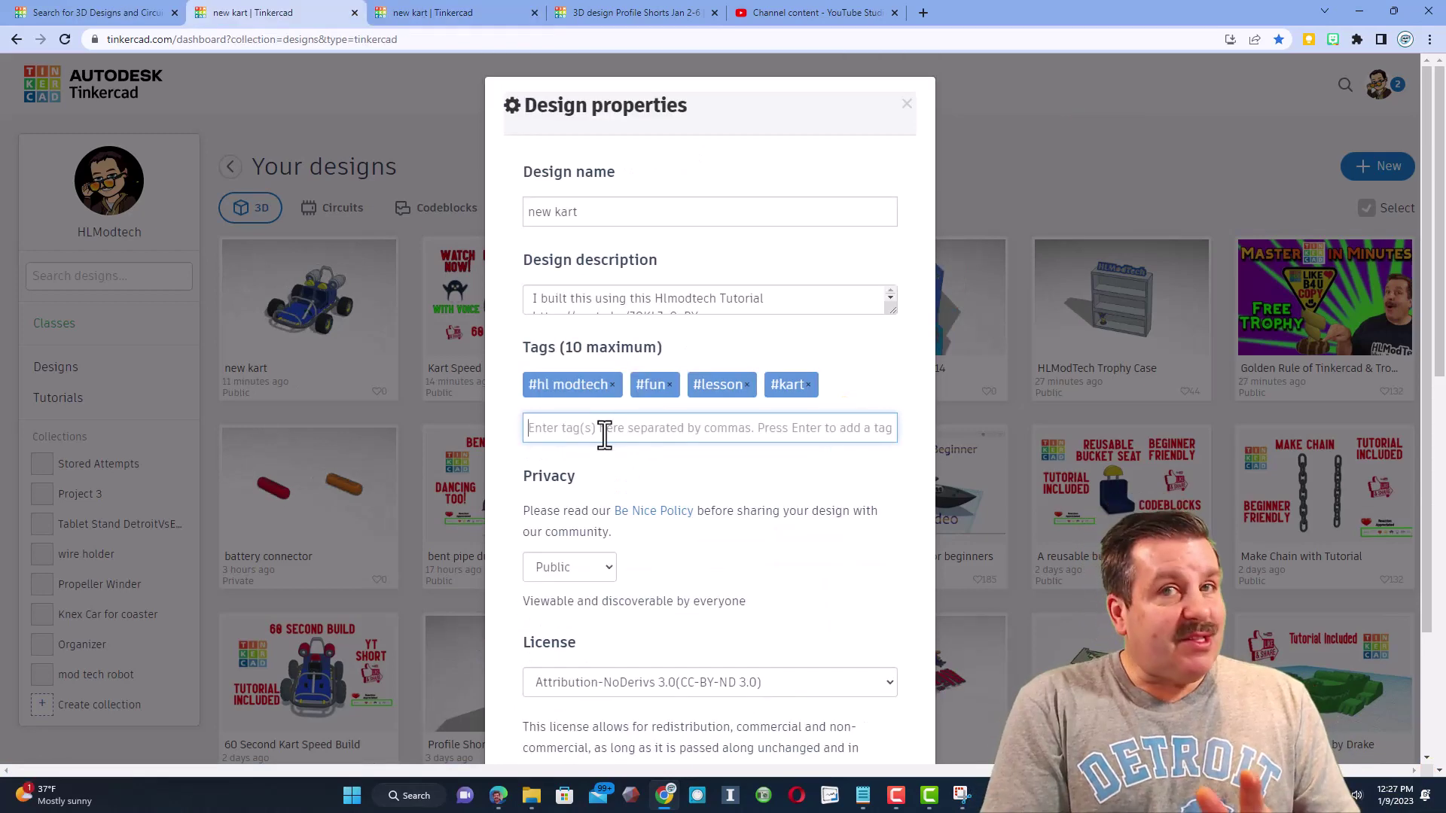
text(hl)
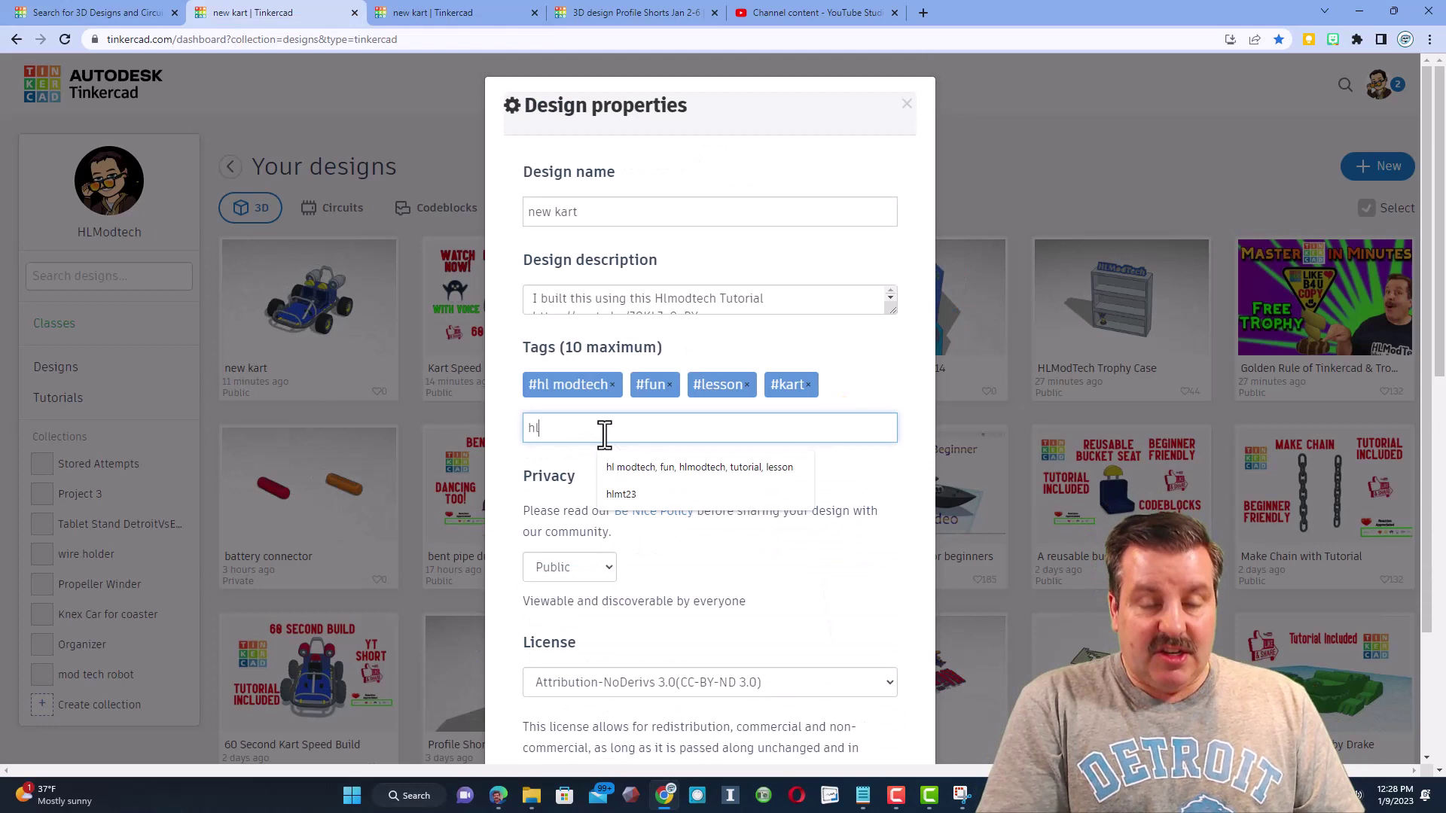
text(mt)
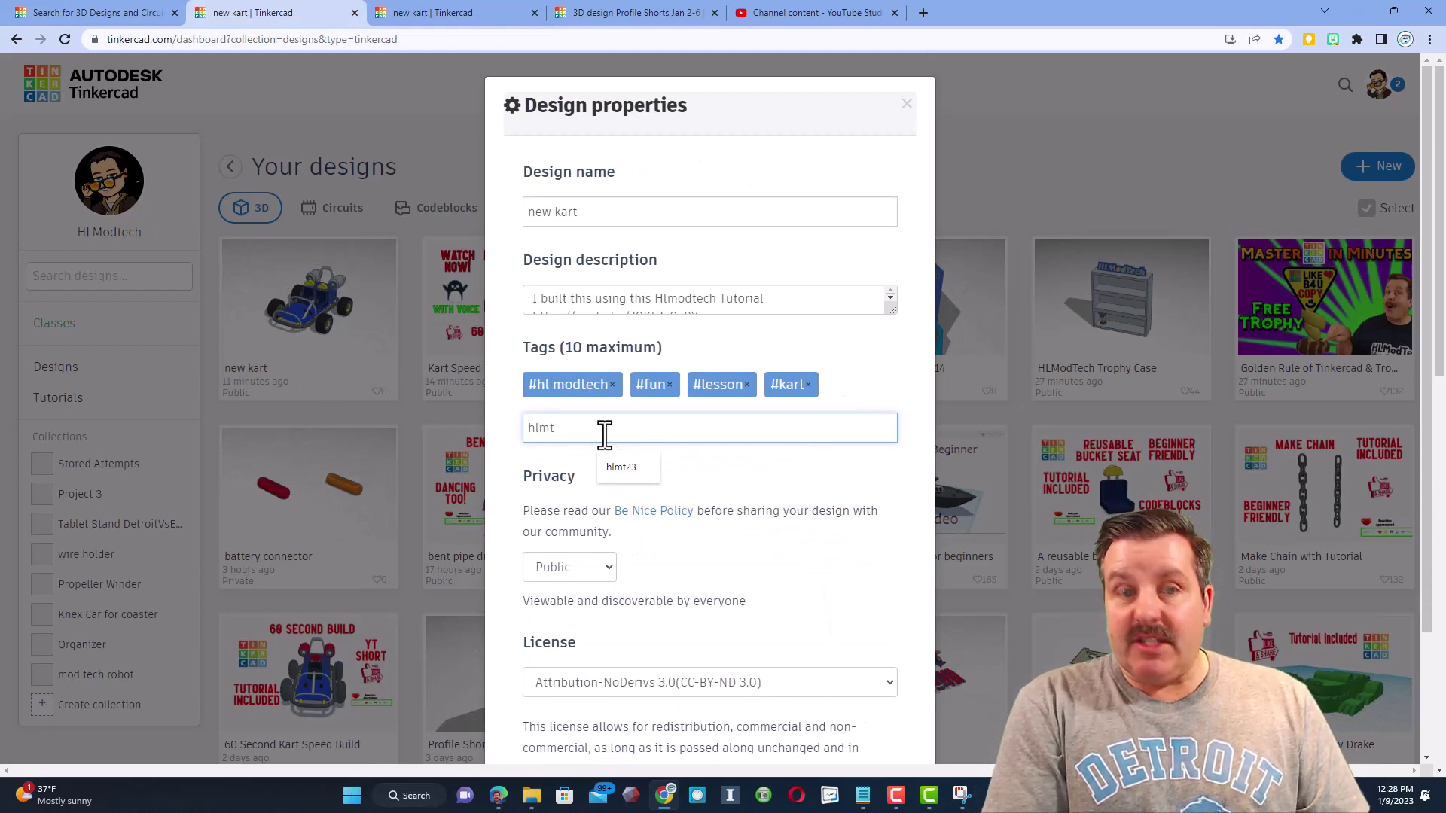
text(23)
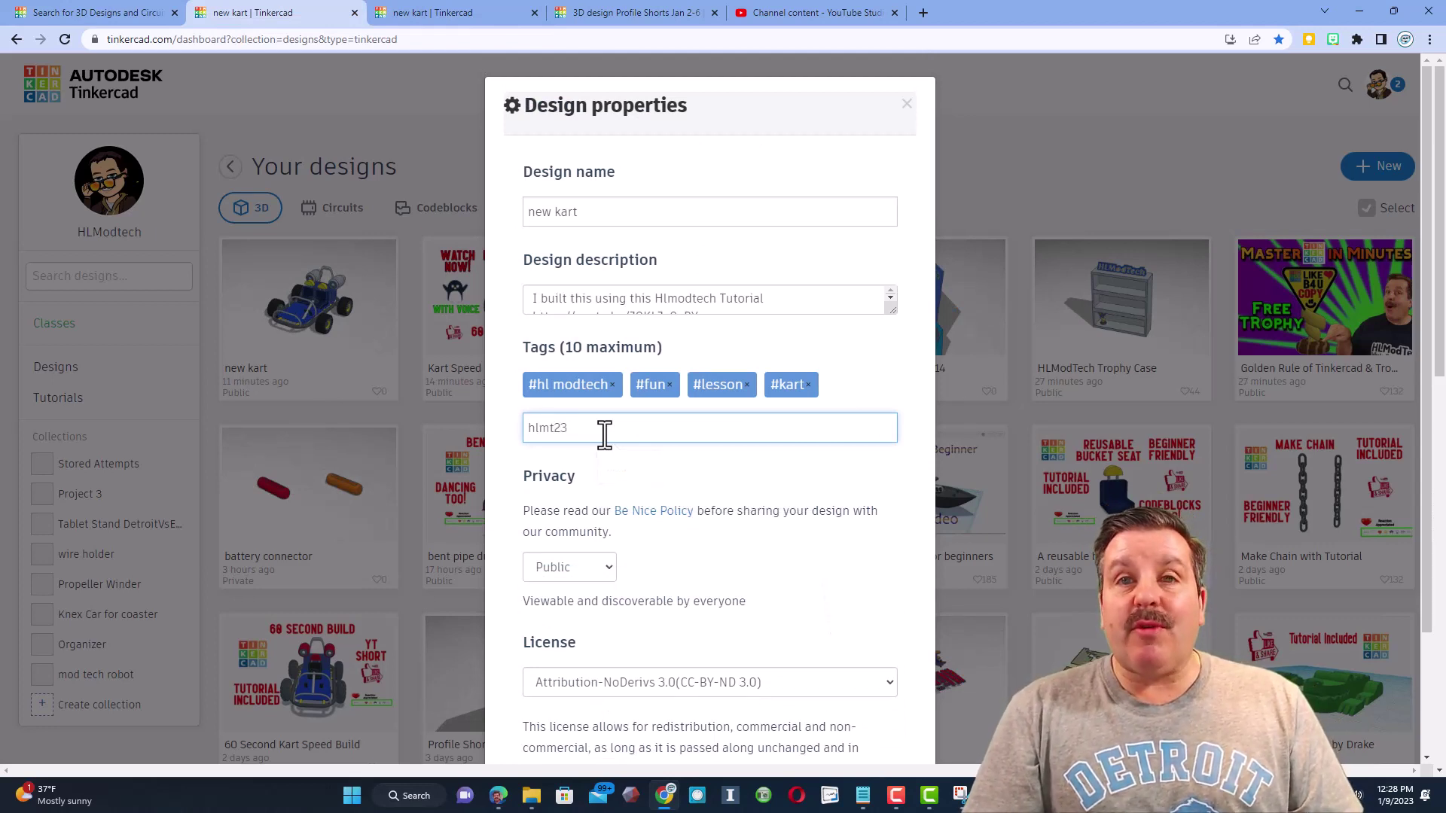
key(Return)
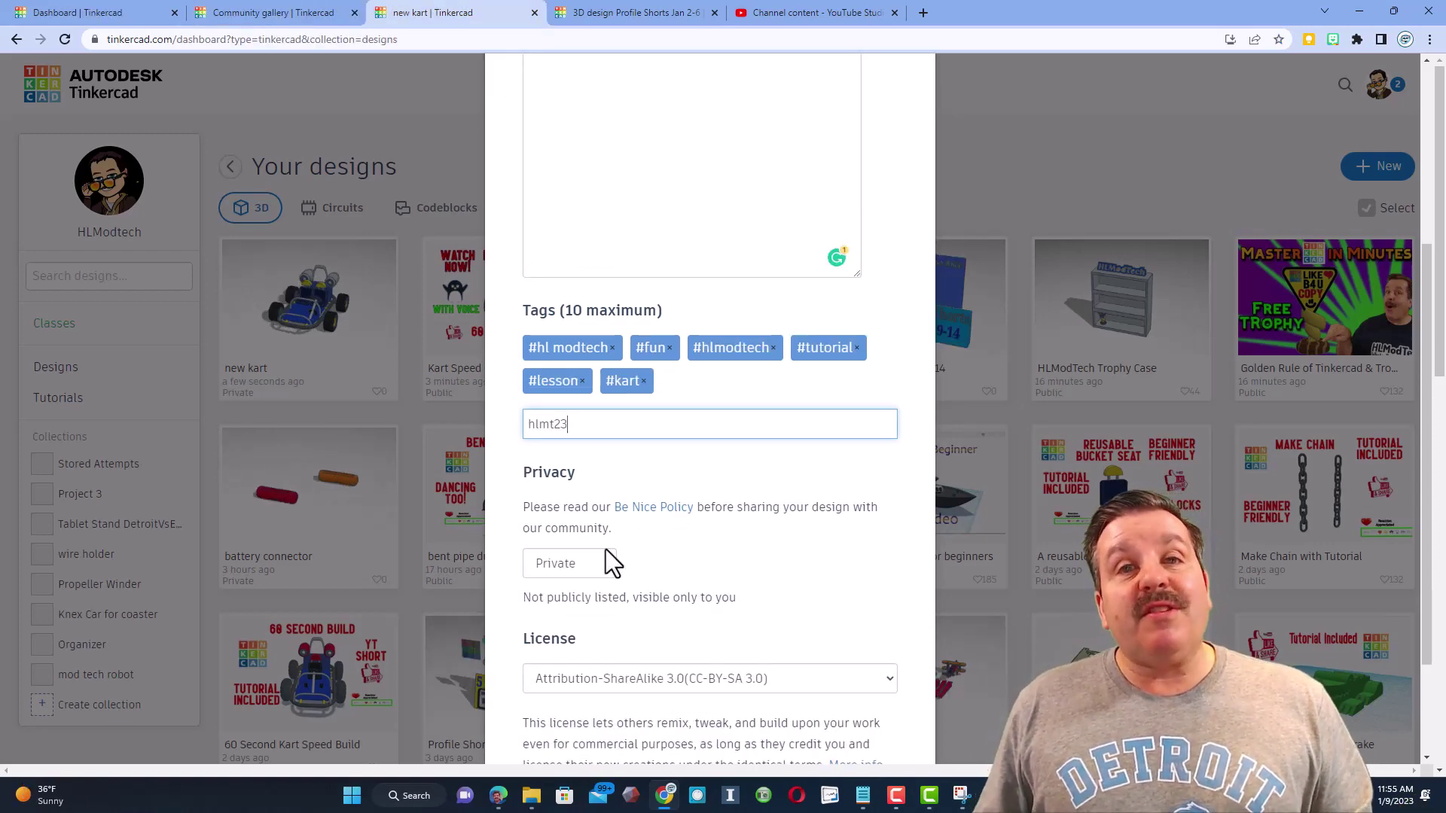
Set new kart to Public with an Attribution-NoDerivs 3.0 license and save.
click(601, 556)
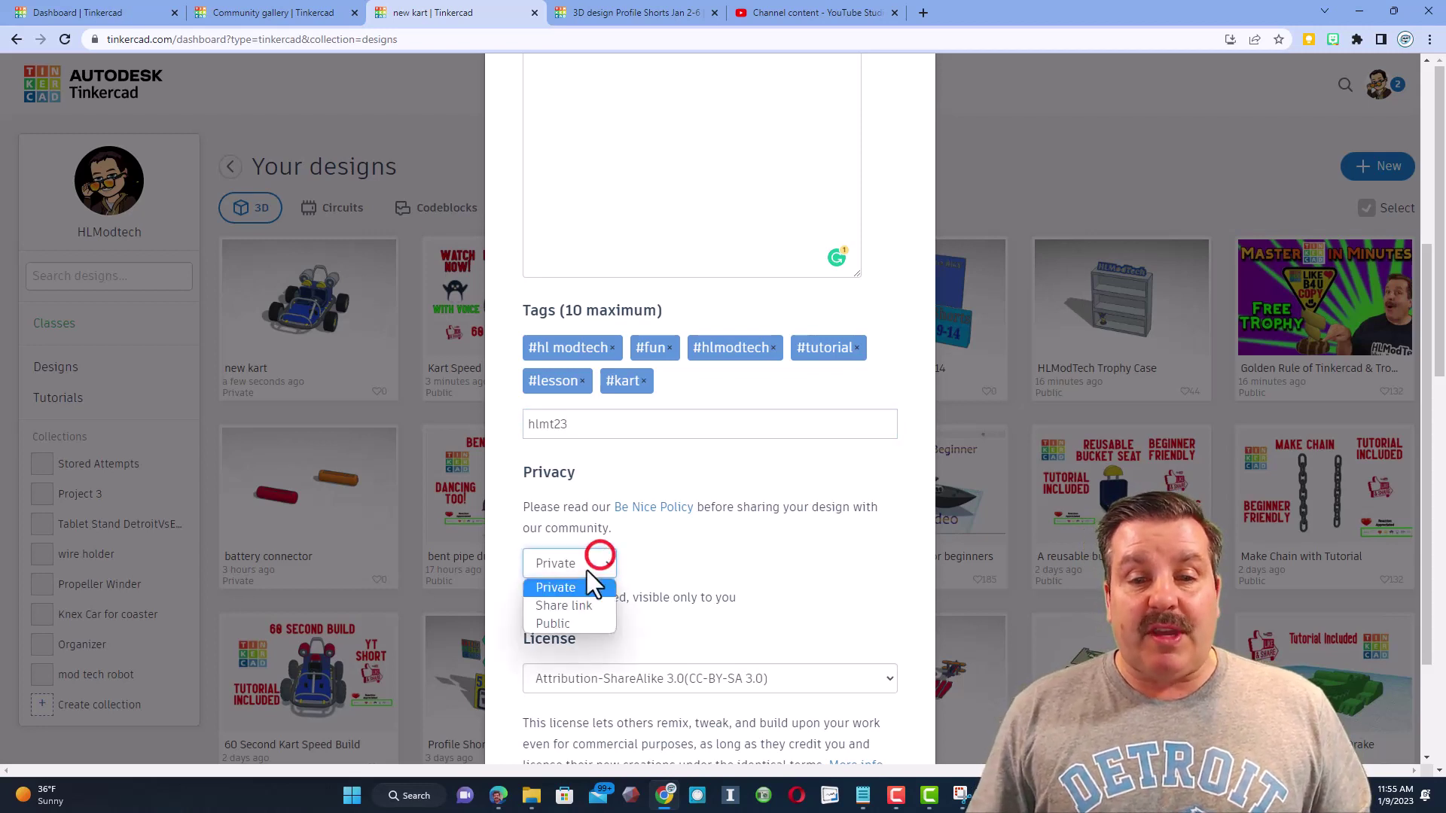
click(559, 623)
scroll(684, 619, down, 2)
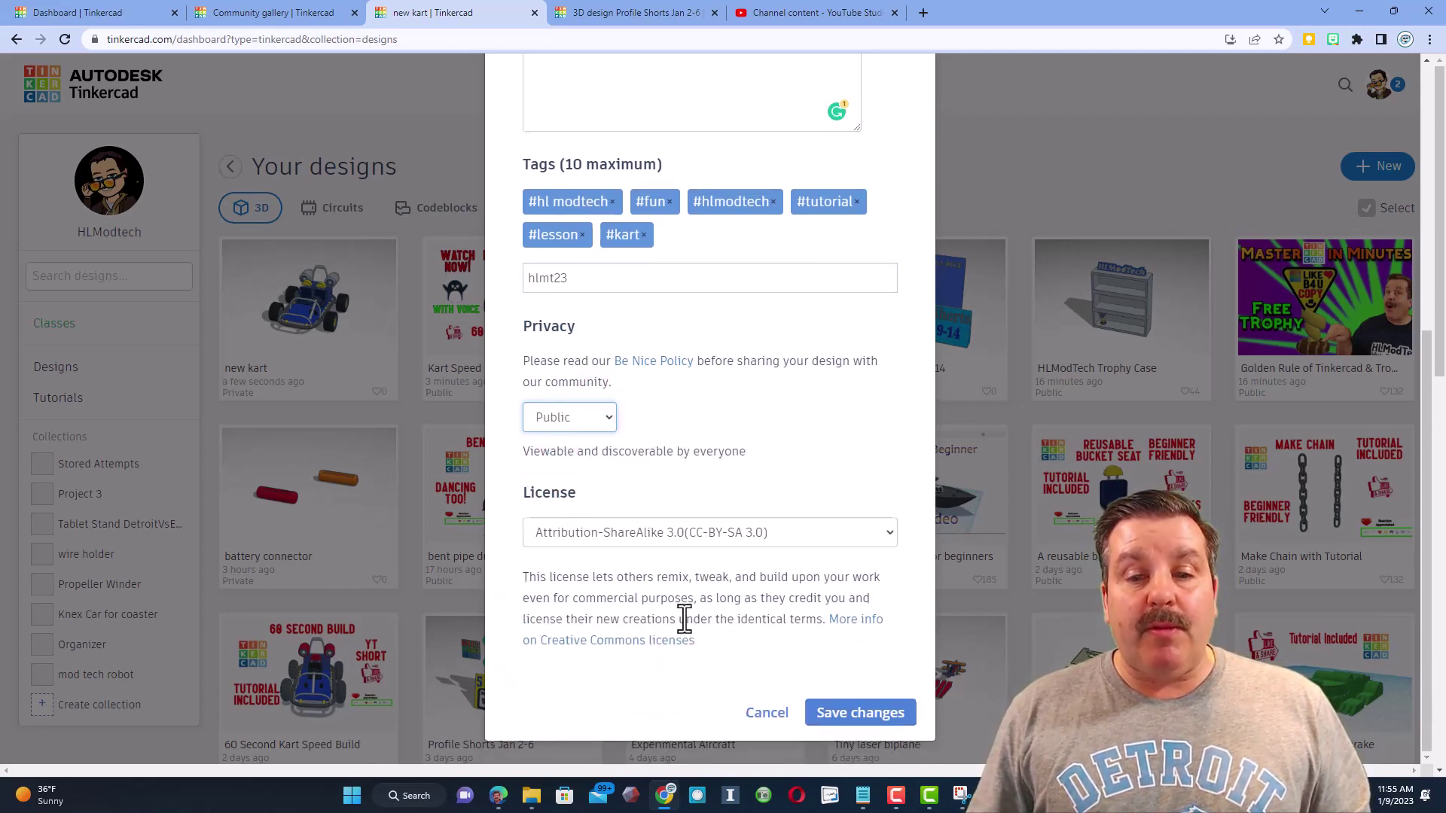
click(685, 534)
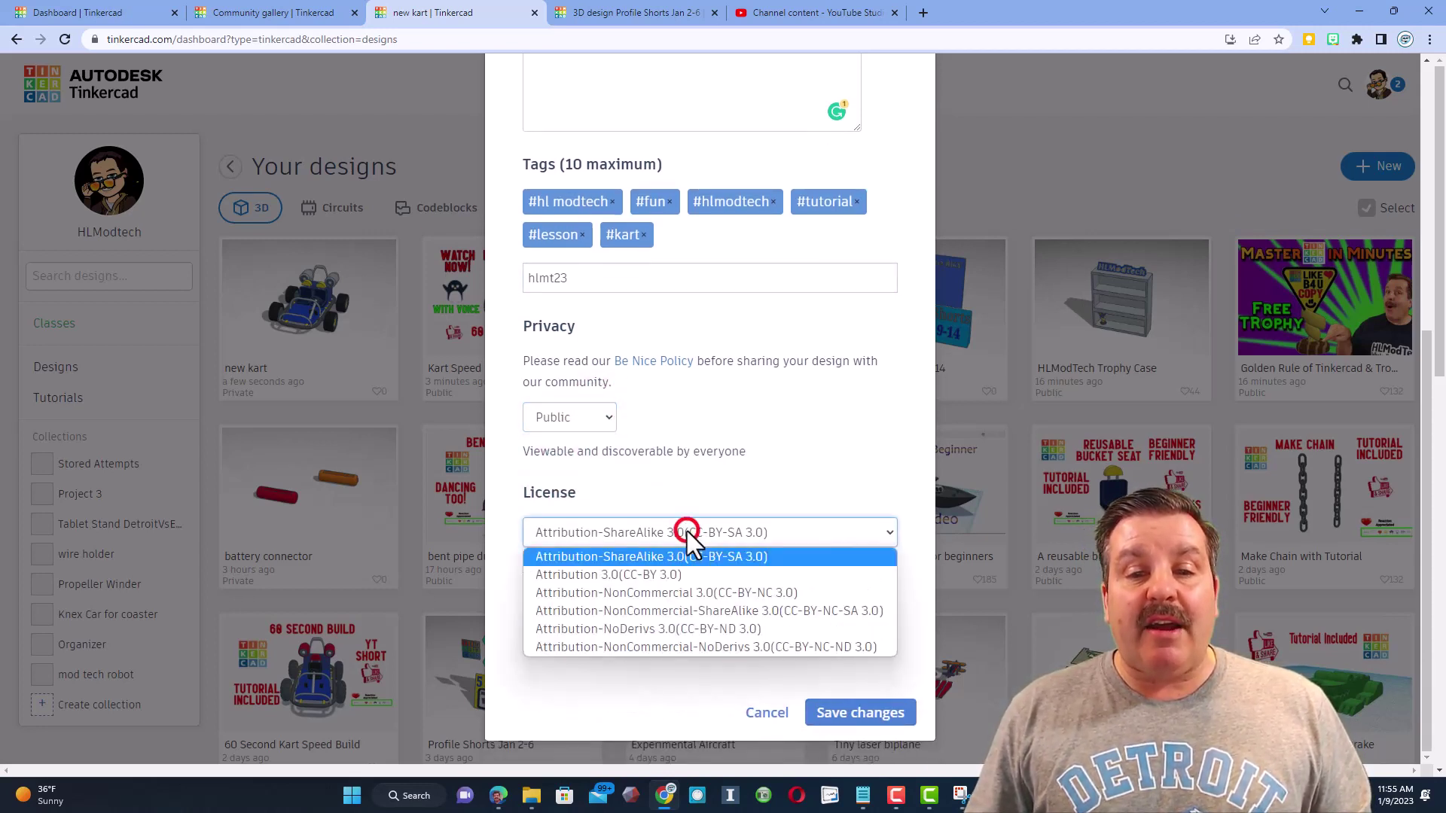
click(681, 627)
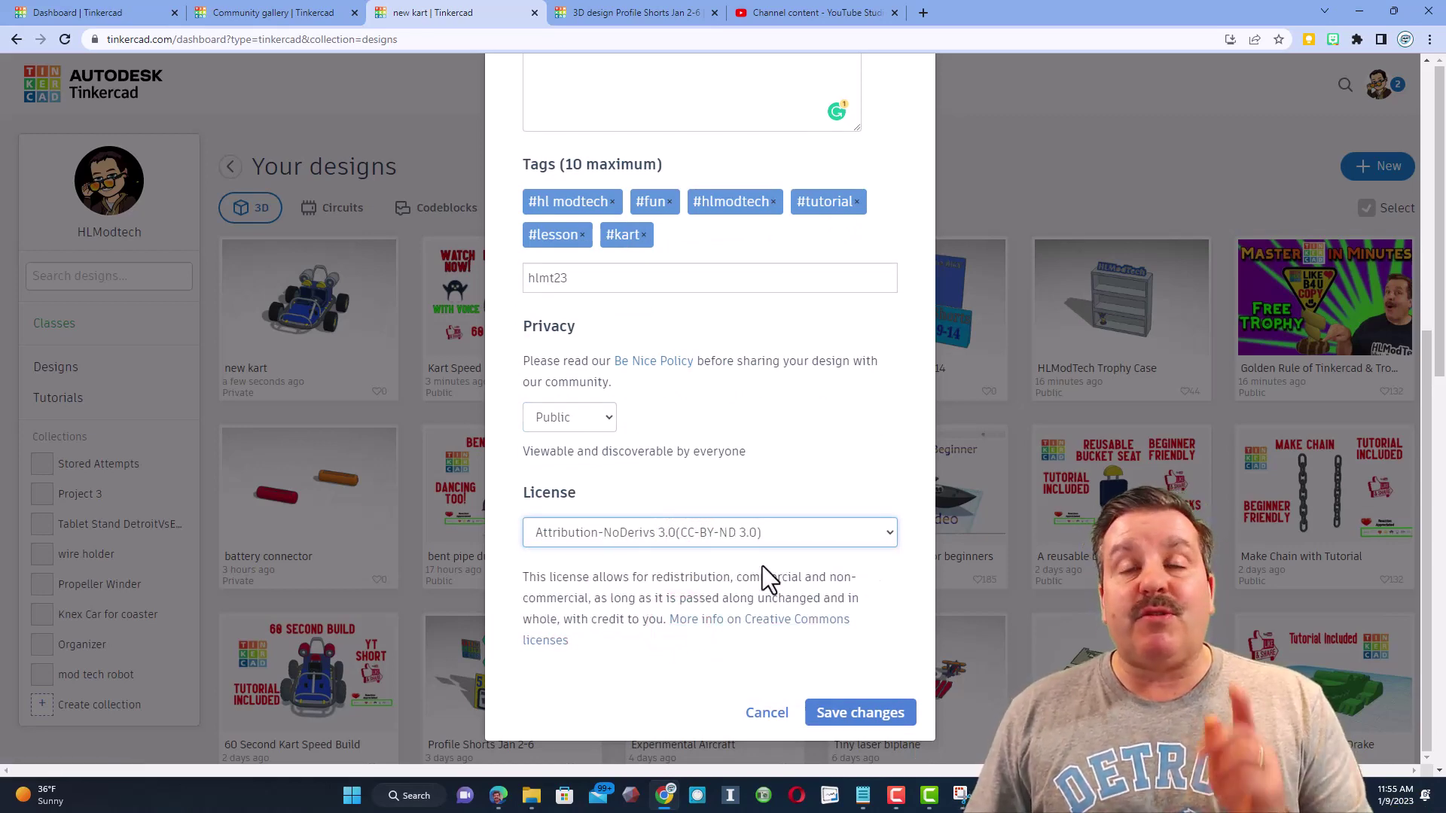
click(840, 713)
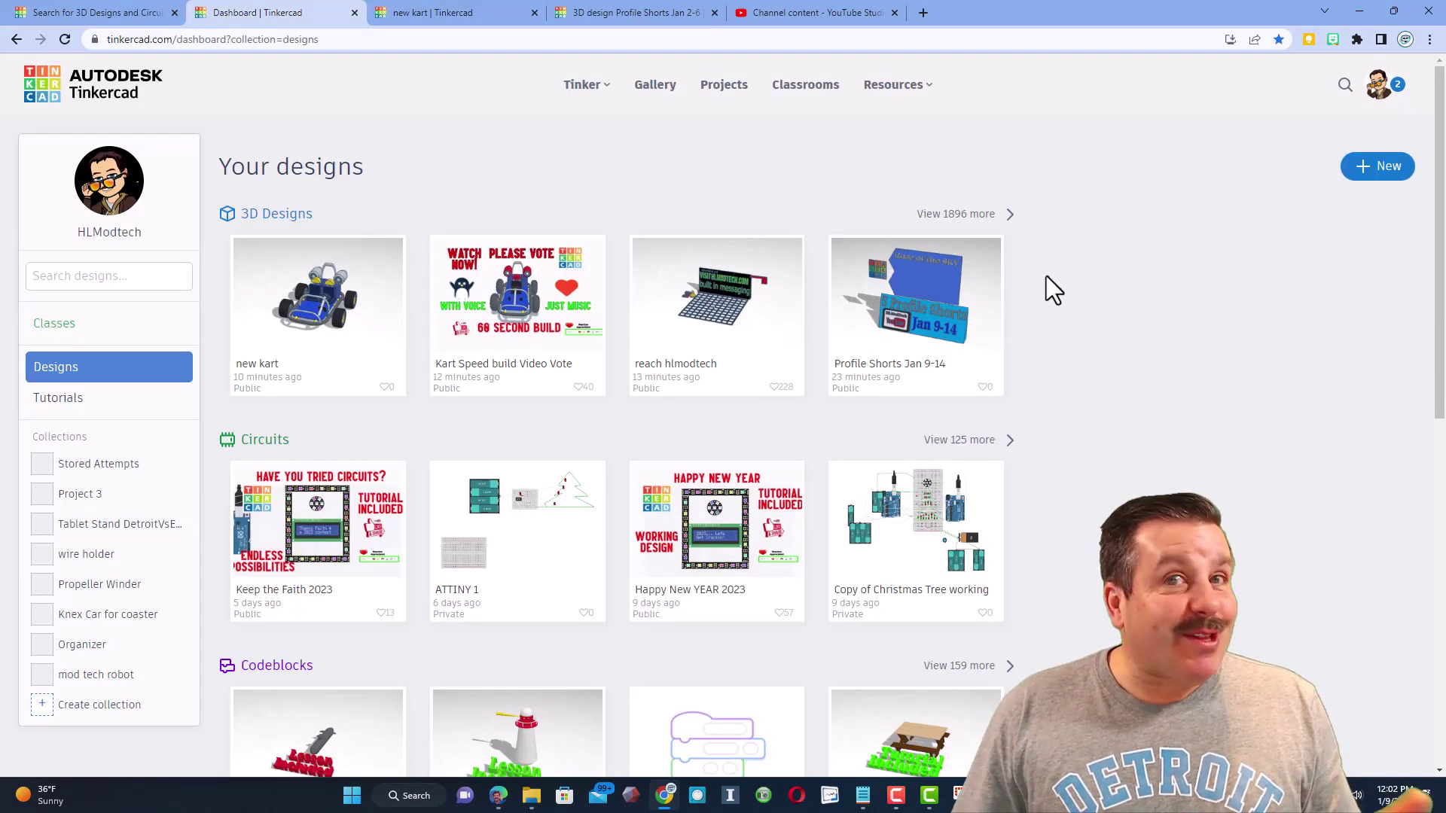
Search Tinkercad designs for the tag hlmt23.
click(1345, 85)
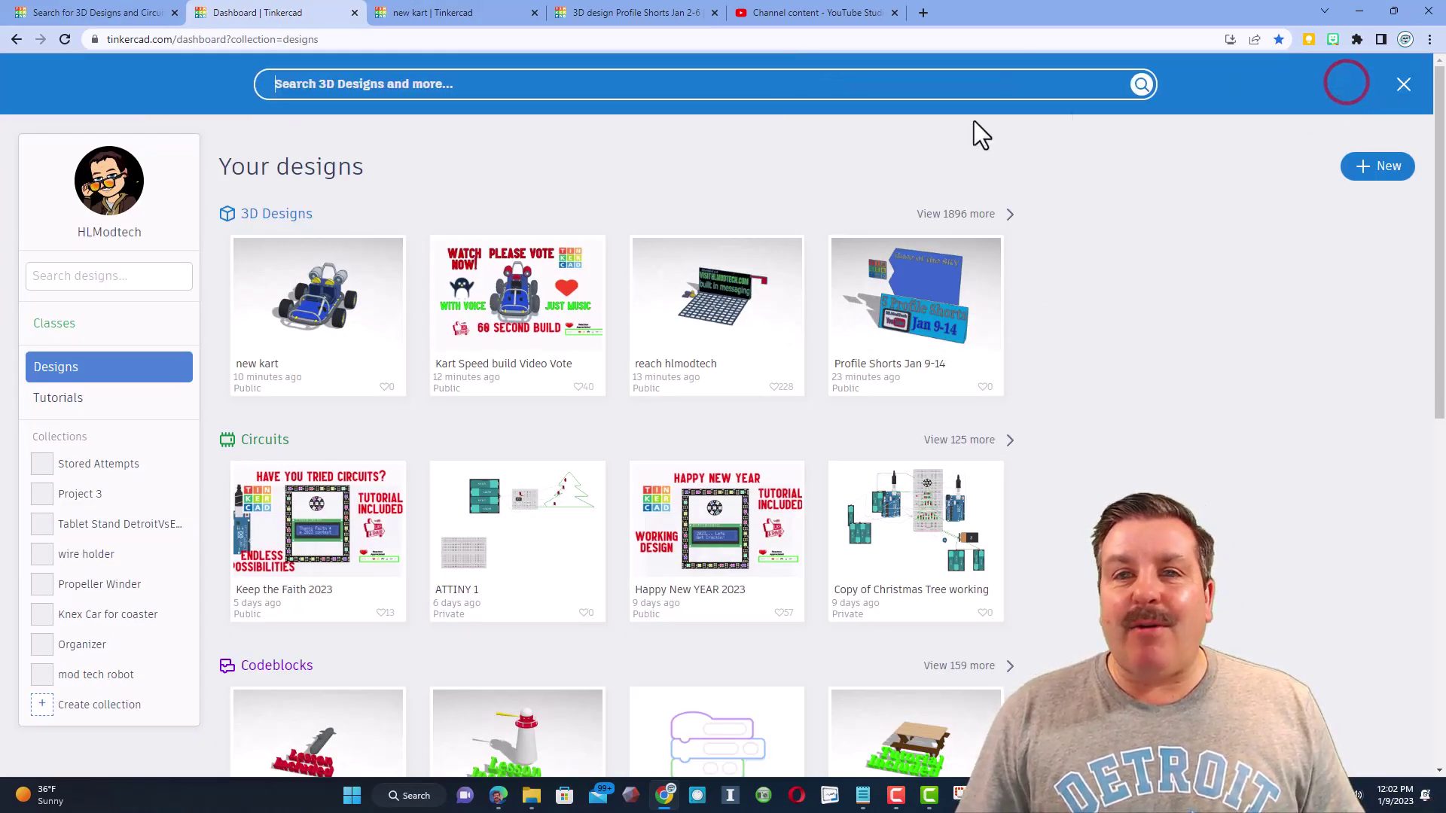
click(616, 84)
text(hl)
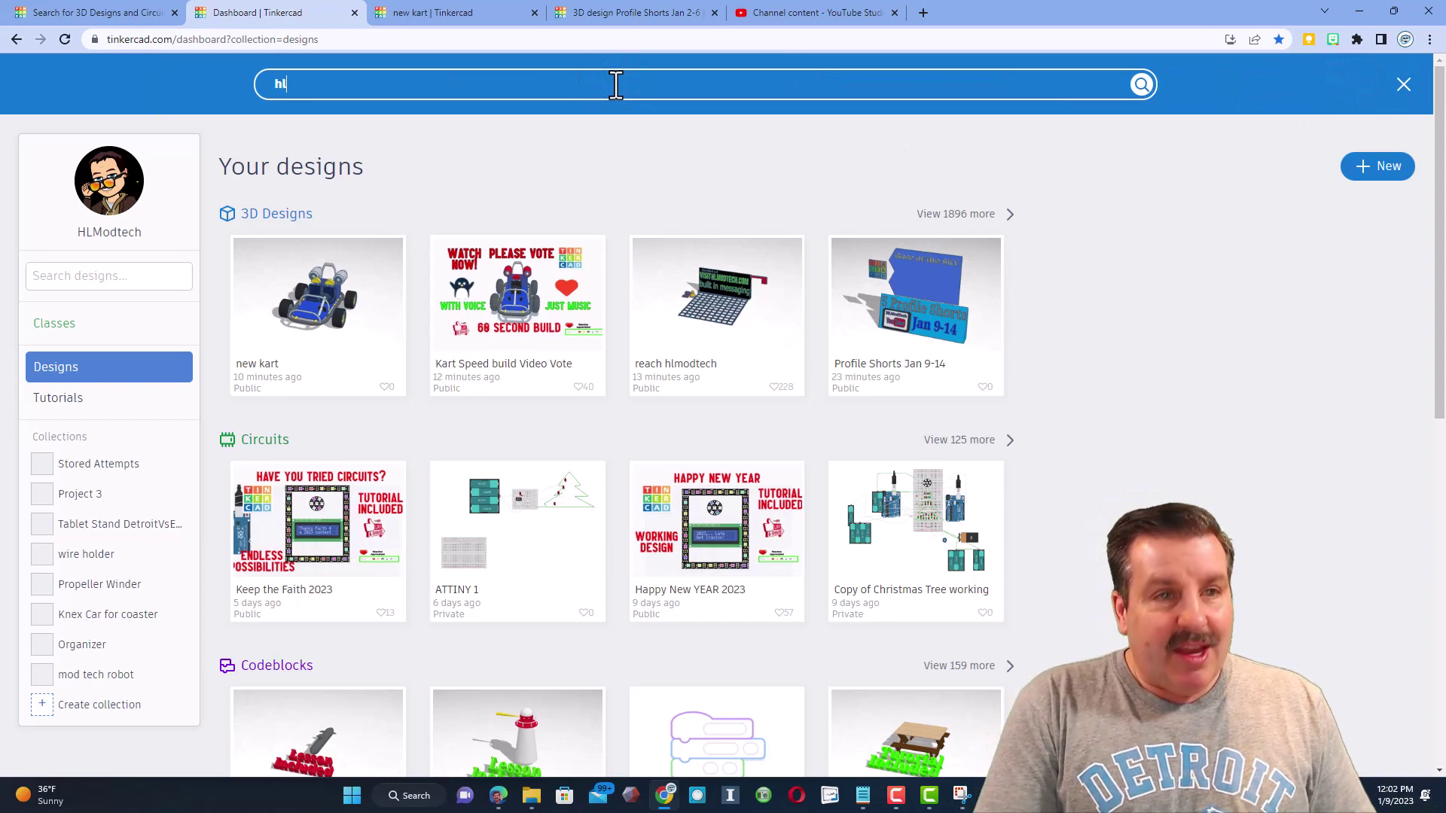
text(mt)
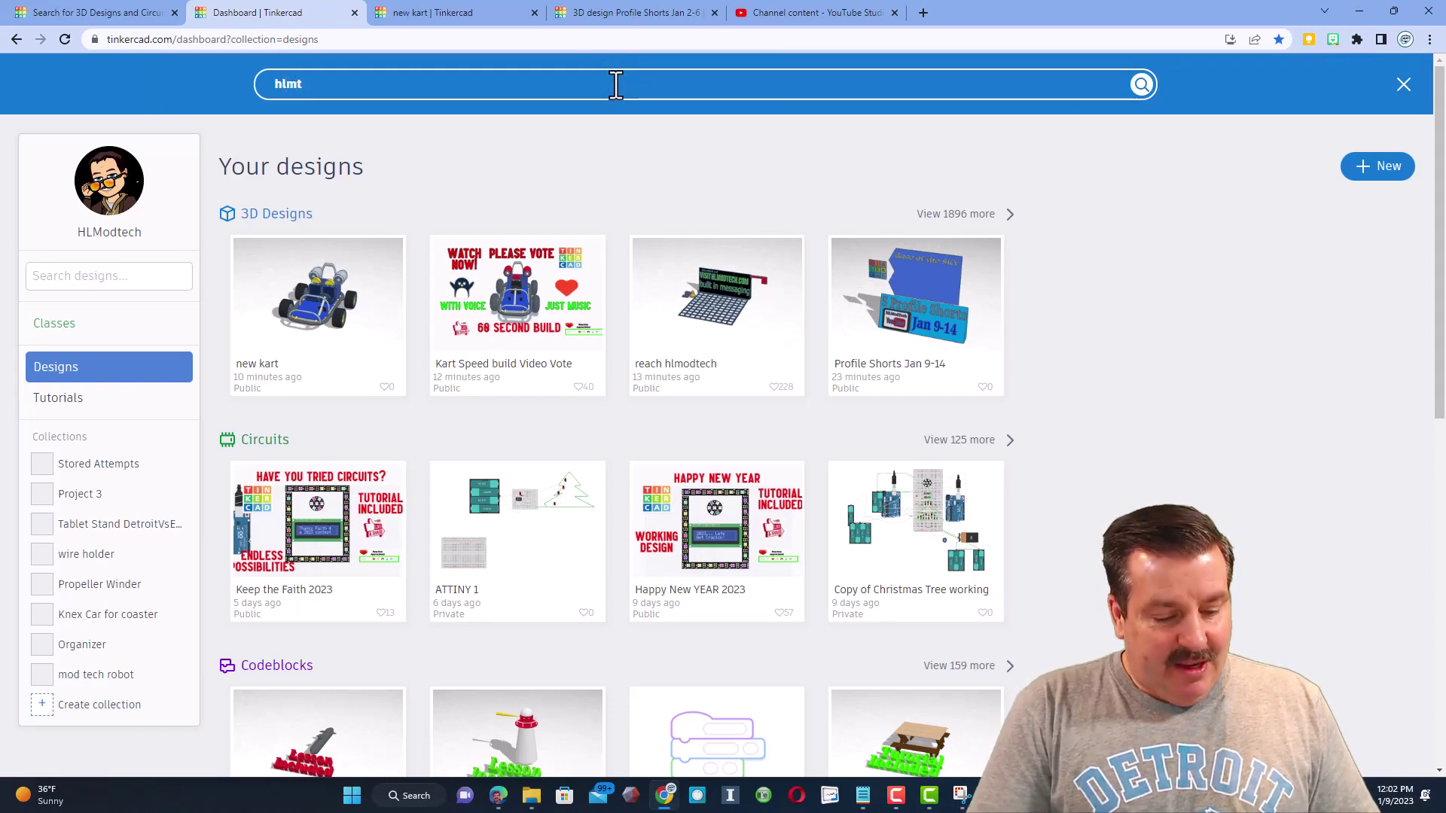
text(23)
key(Return)
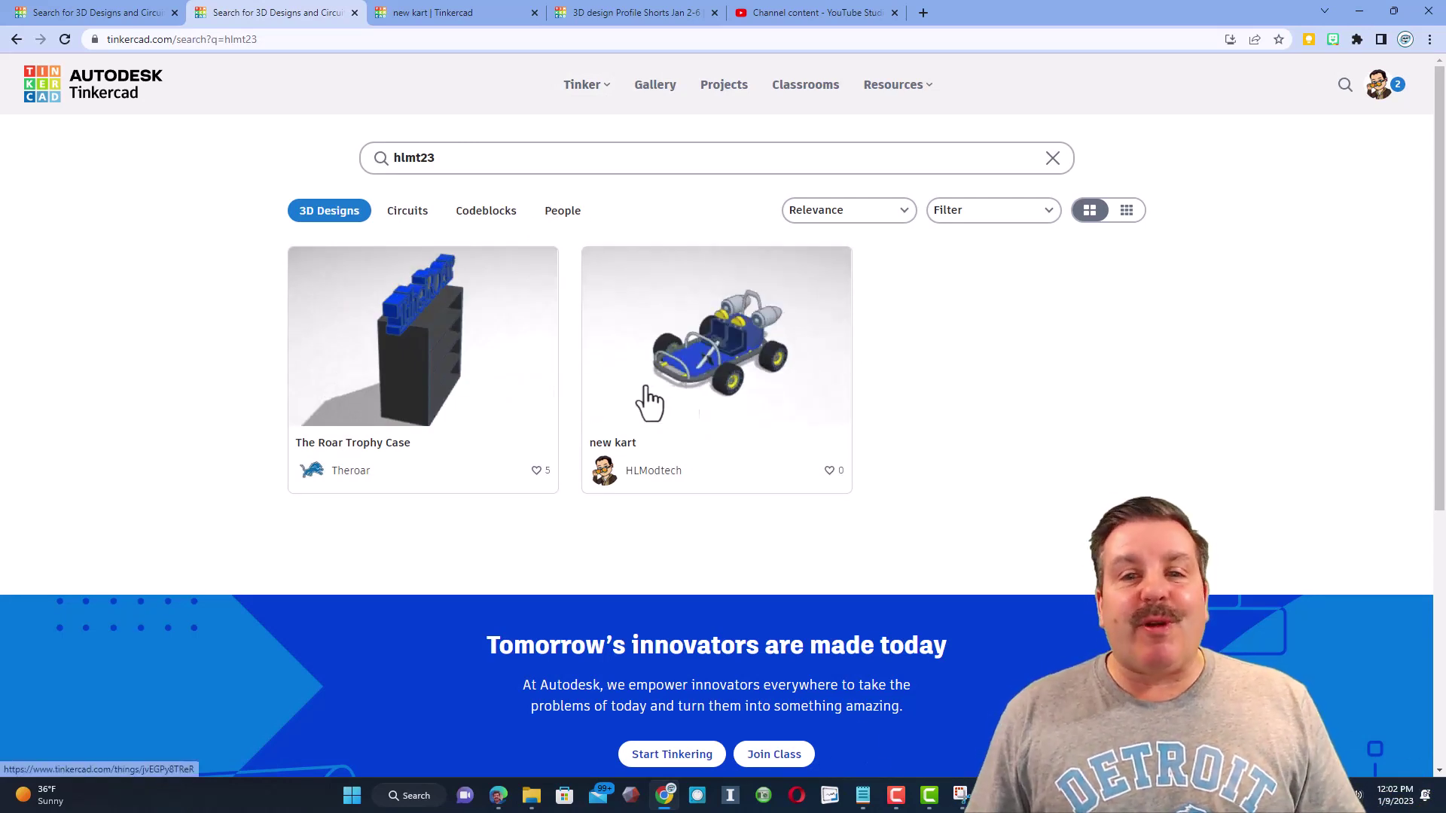
Open The Roar Trophy Case and react with Awesome.
click(458, 388)
click(1059, 134)
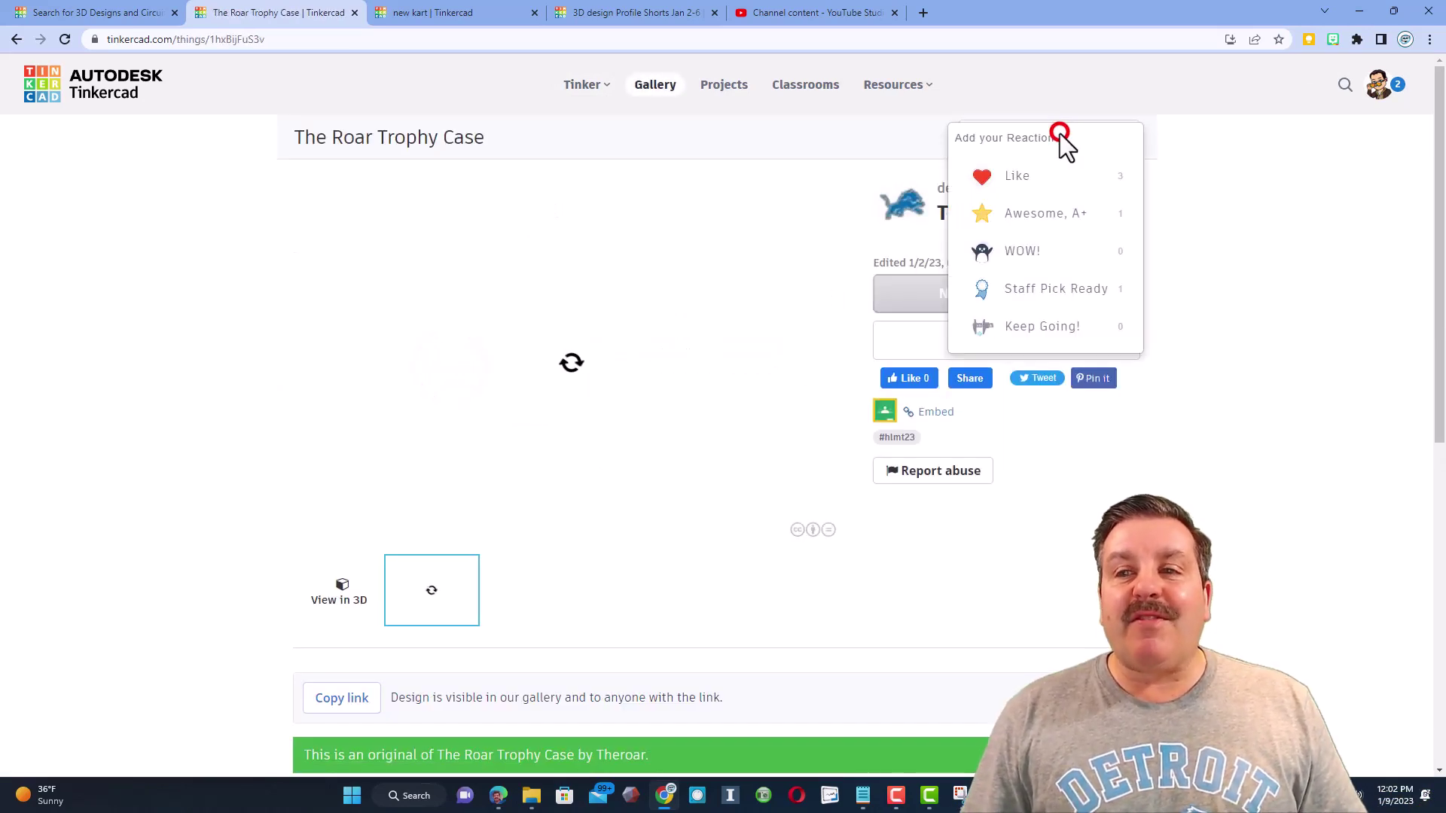
click(1065, 213)
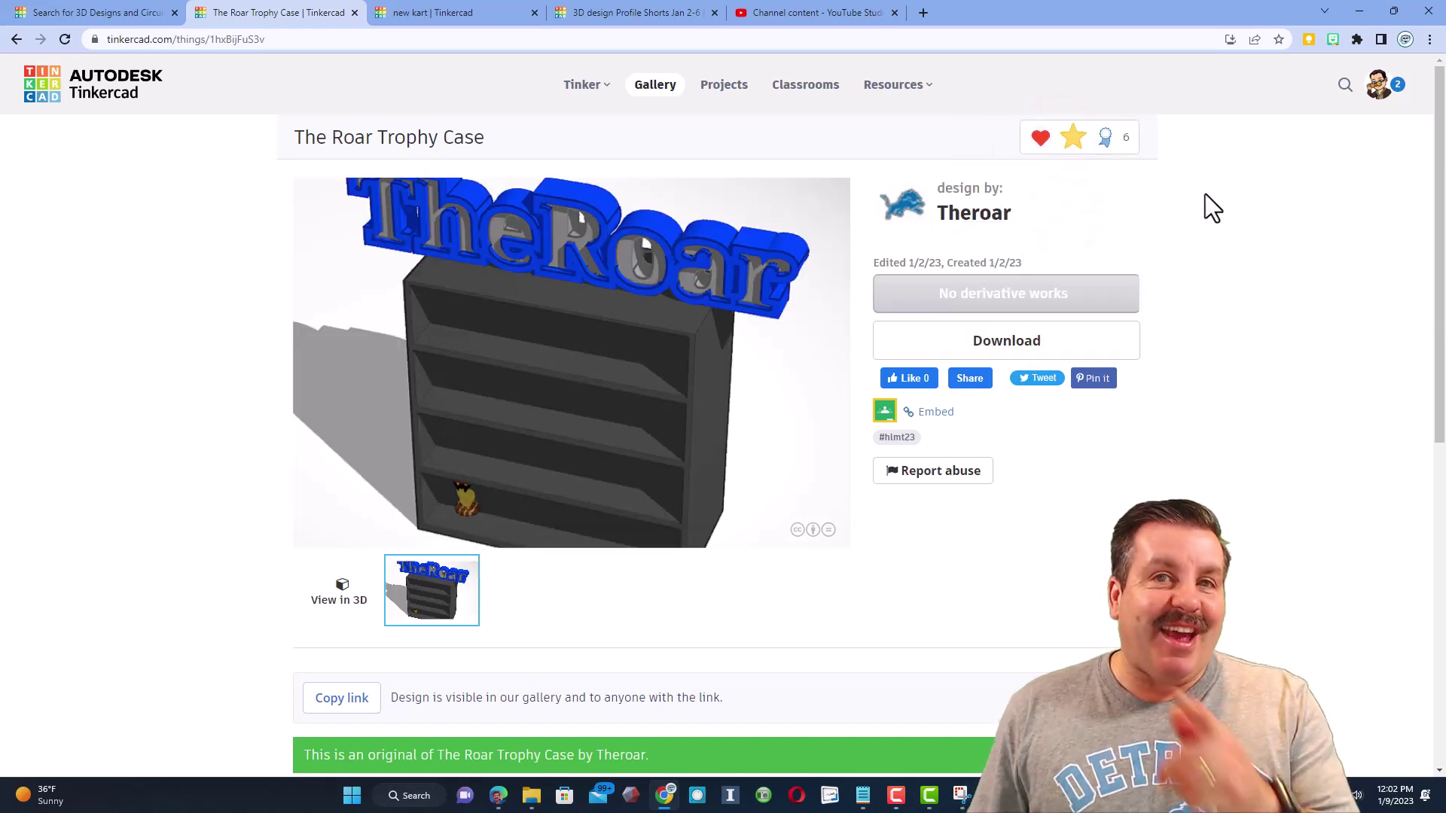